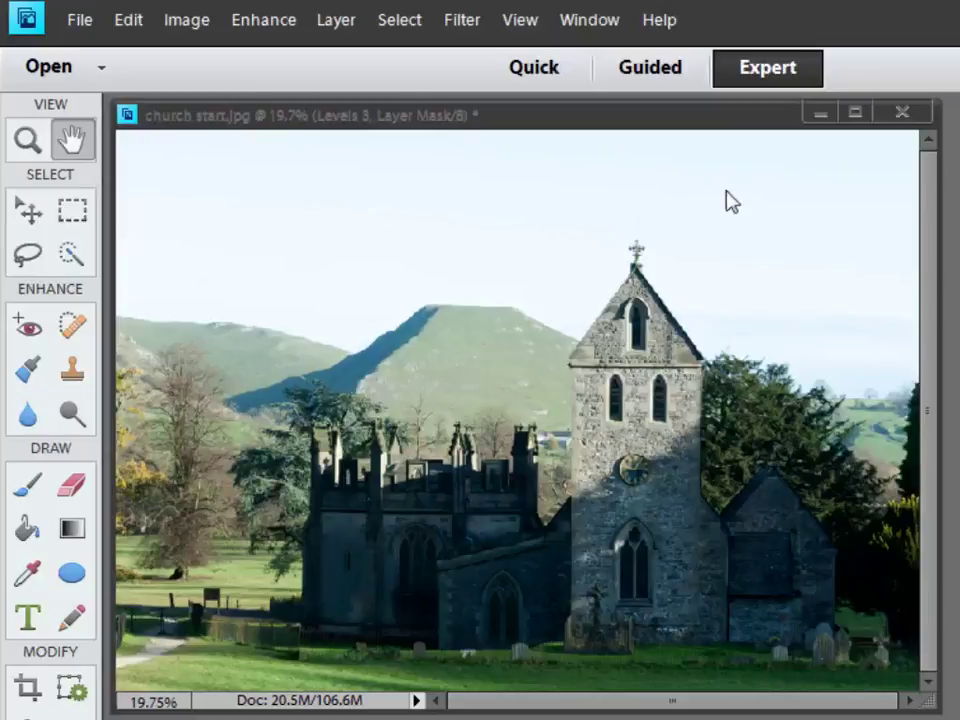
Step: Bring the finished black-and-white church start.jpg document to the front
{"action": "left_click", "coordinate": [505, 540]}
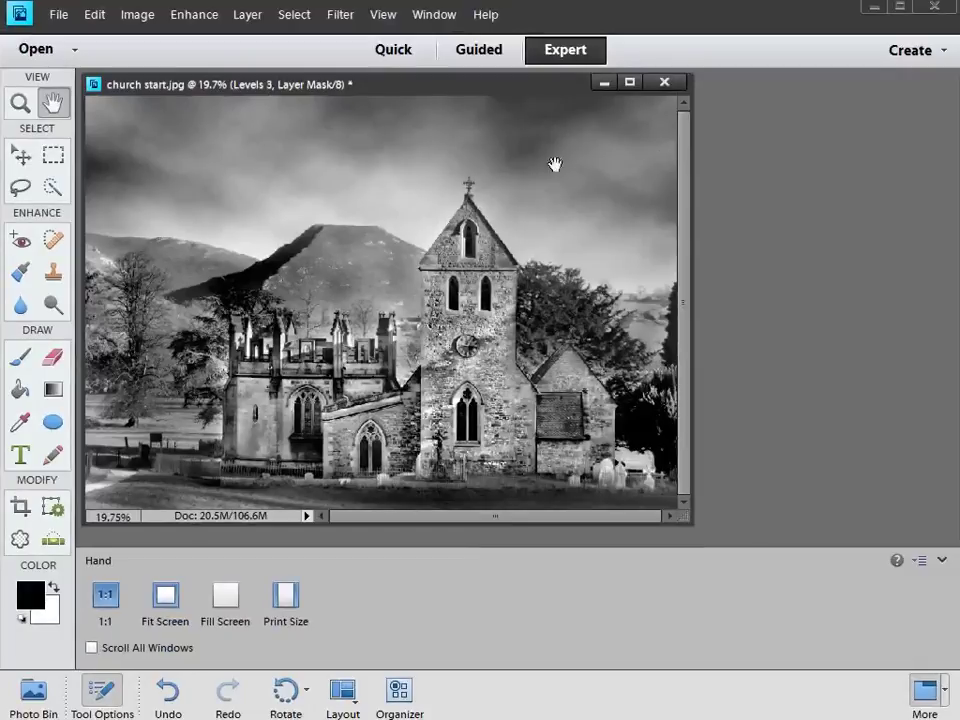
Step: Close the finished document without saving and open the original colour church.jpg
{"action": "left_click", "coordinate": [674, 88]}
{"action": "left_click", "coordinate": [455, 290]}
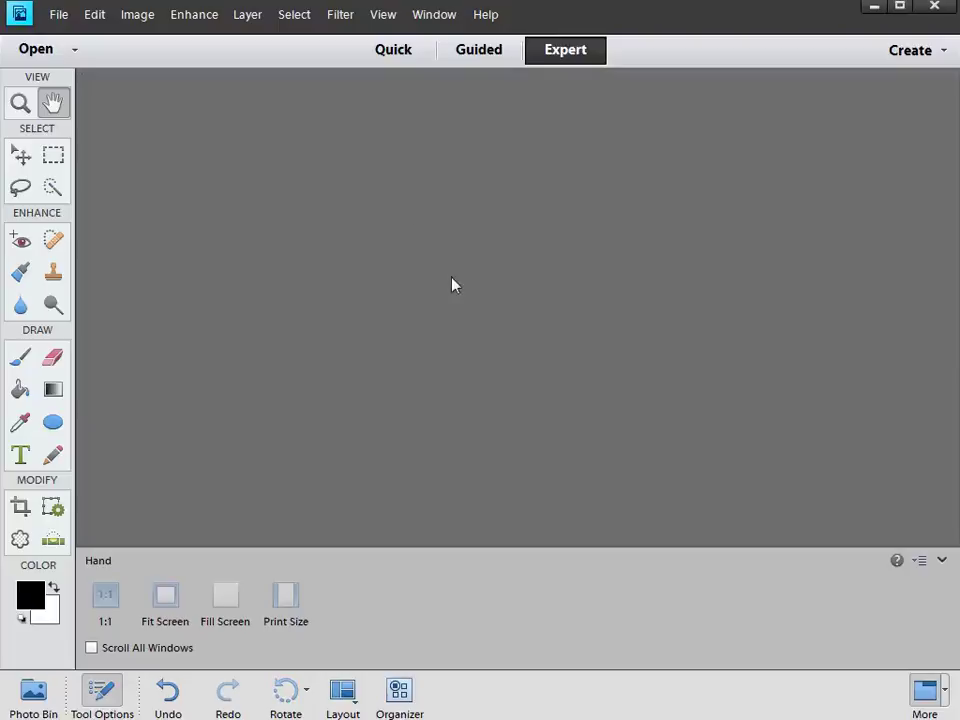
{"action": "left_click", "coordinate": [60, 15]}
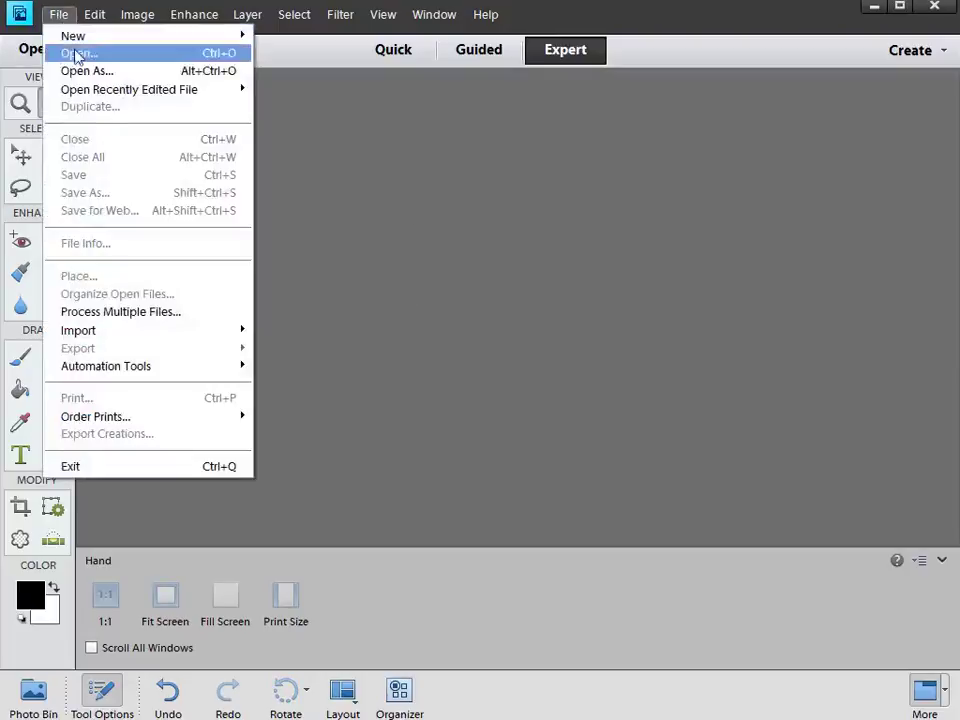
{"action": "left_click", "coordinate": [77, 55]}
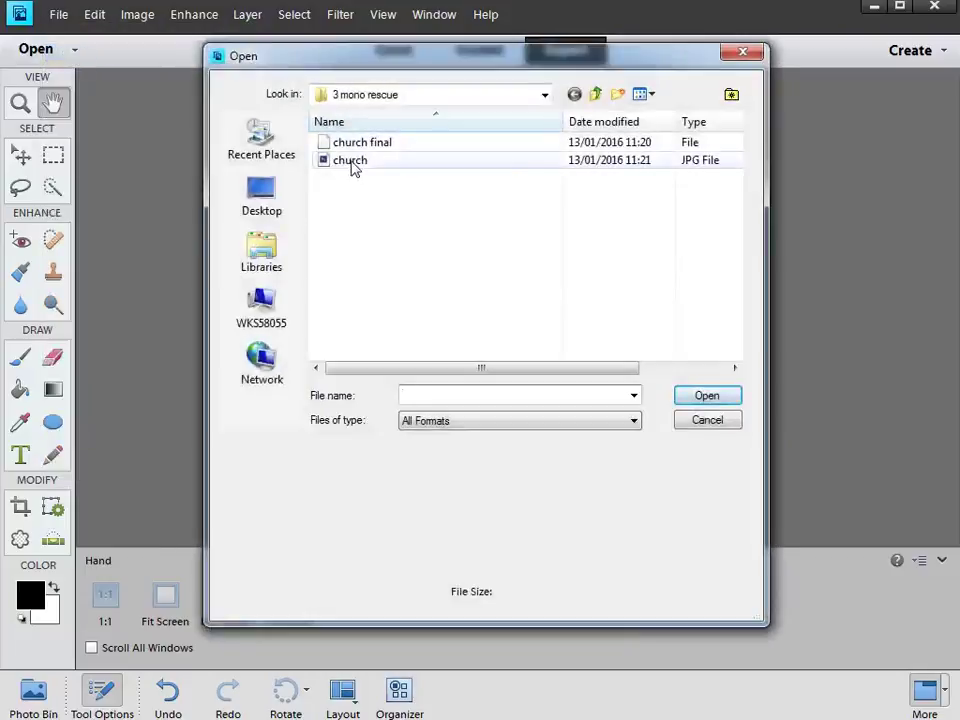
{"action": "double_click", "coordinate": [350, 161]}
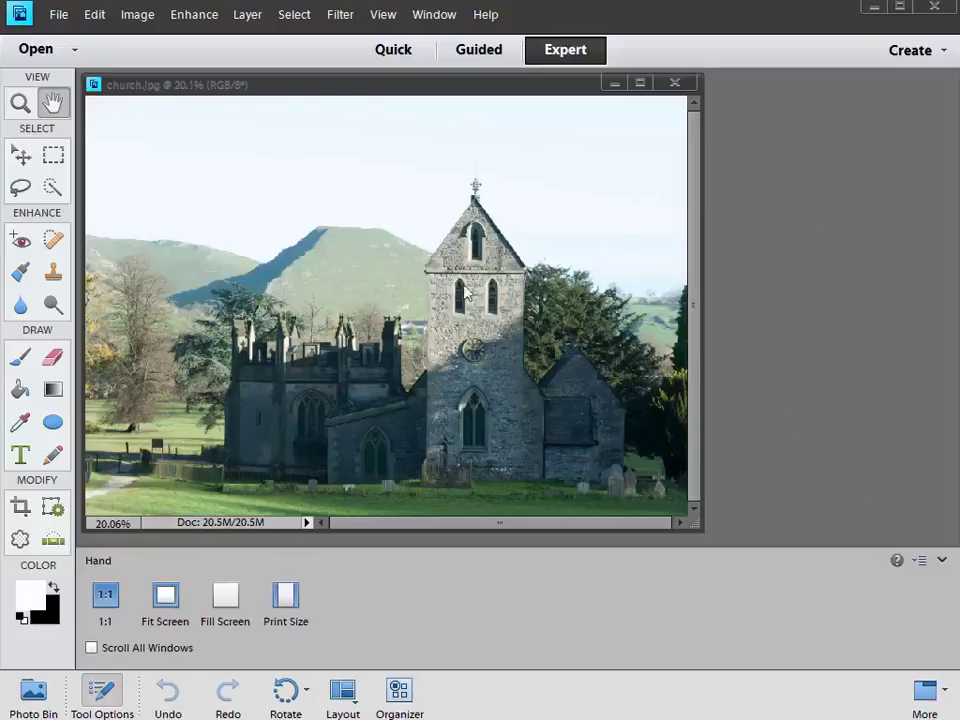
Step: Display the Layers panel from the Window menu and bring up the adjustment-layer list
{"action": "left_click", "coordinate": [434, 14]}
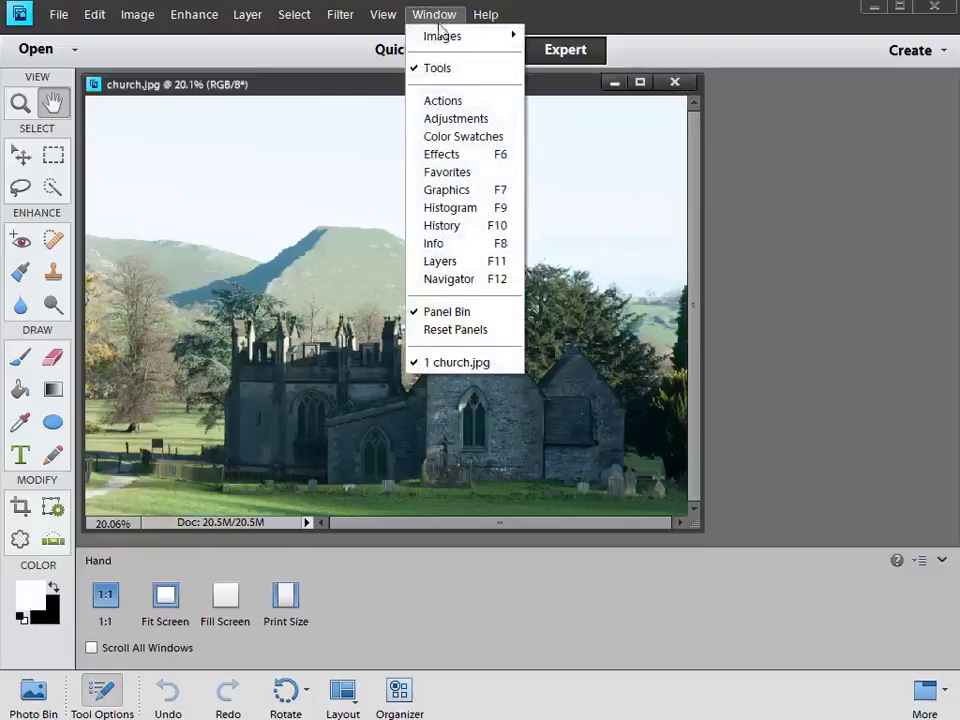
{"action": "left_click", "coordinate": [446, 262]}
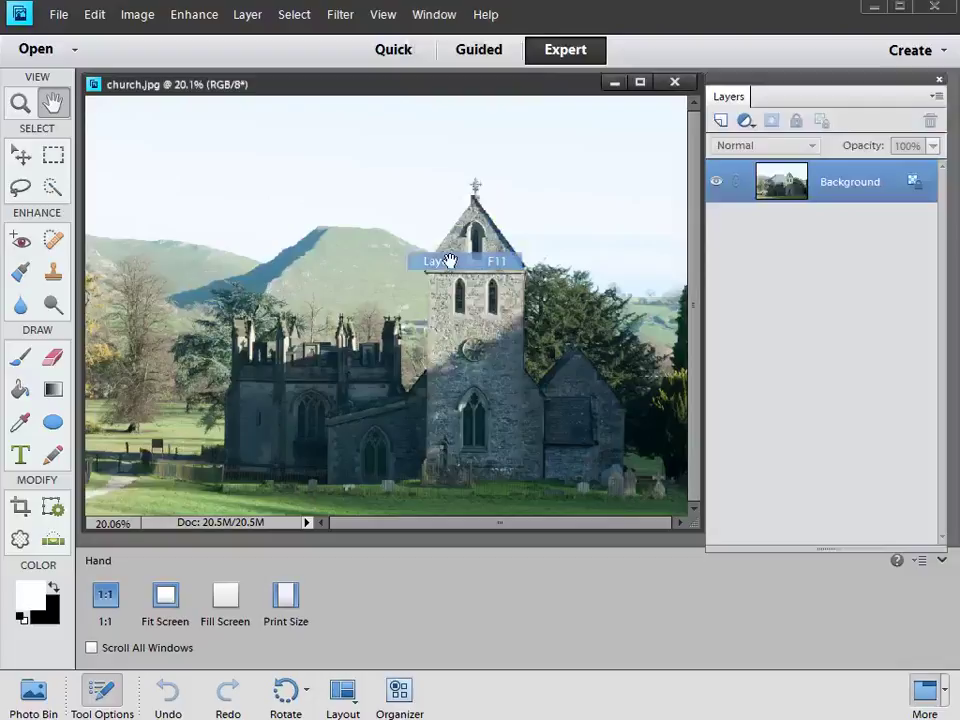
{"action": "left_click", "coordinate": [745, 121]}
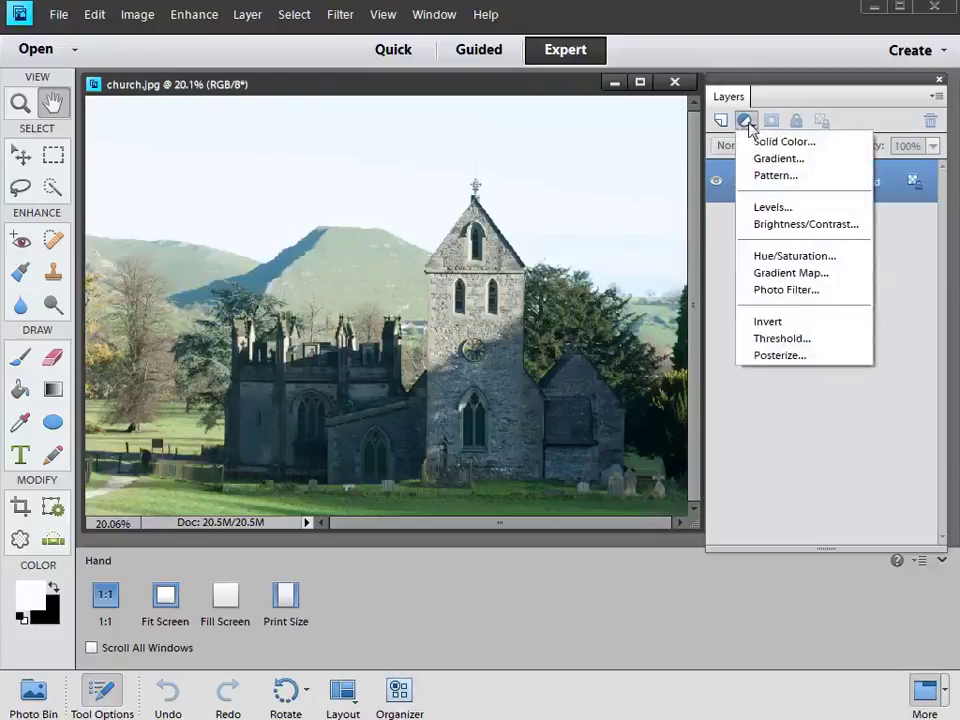
Step: Add a Hue/Saturation adjustment layer with Saturation at -100
{"action": "left_click", "coordinate": [793, 258]}
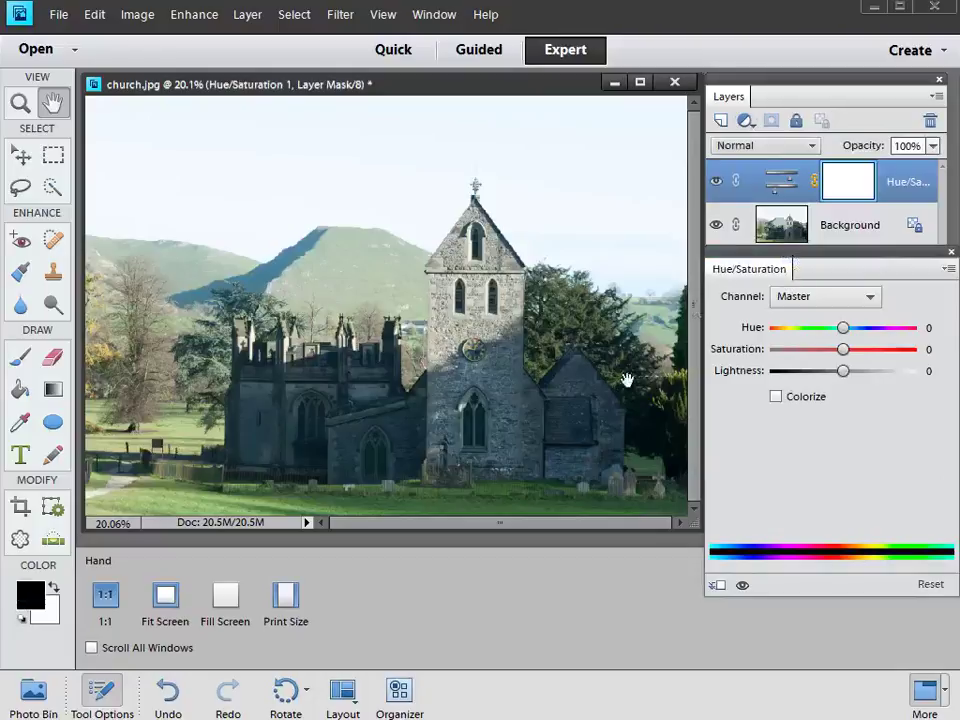
{"action": "left_click", "coordinate": [843, 351]}
{"action": "left_click_drag", "start_coordinate": [843, 353], "coordinate": [766, 353]}
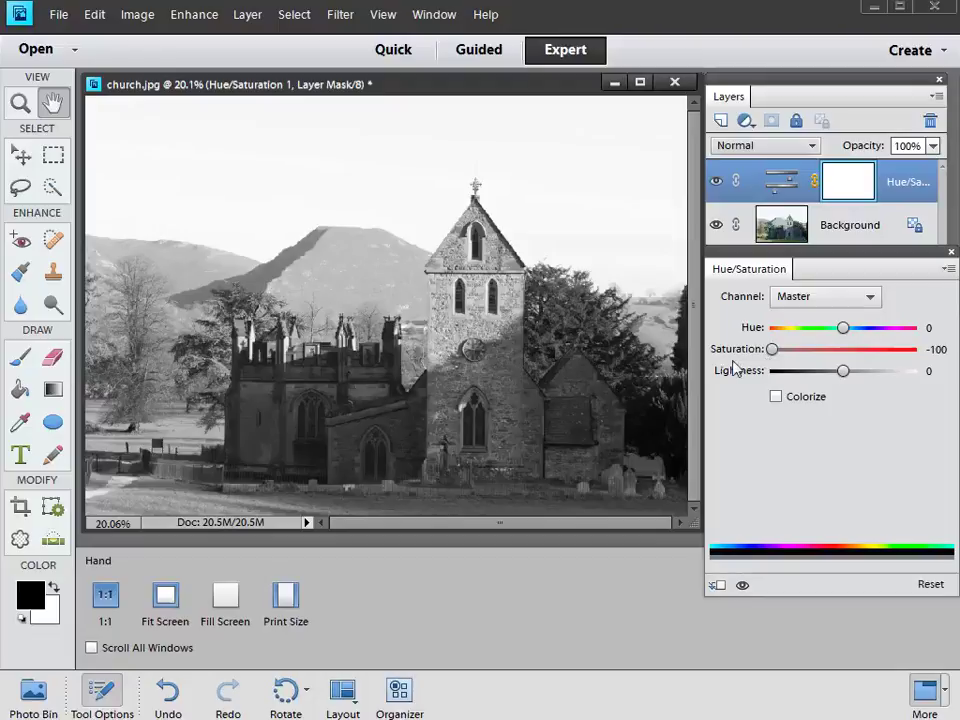
{"action": "left_click", "coordinate": [950, 252]}
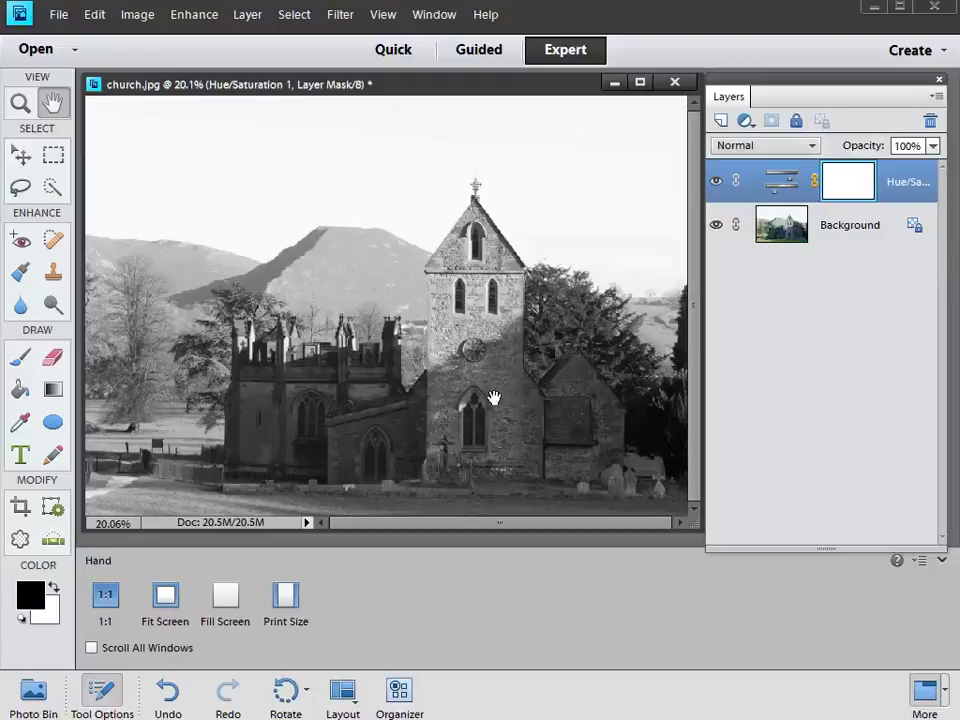
Step: Choose the Lasso tool, trying Polygonal and Magnetic before settling on the standard Lasso
{"action": "left_click", "coordinate": [20, 187]}
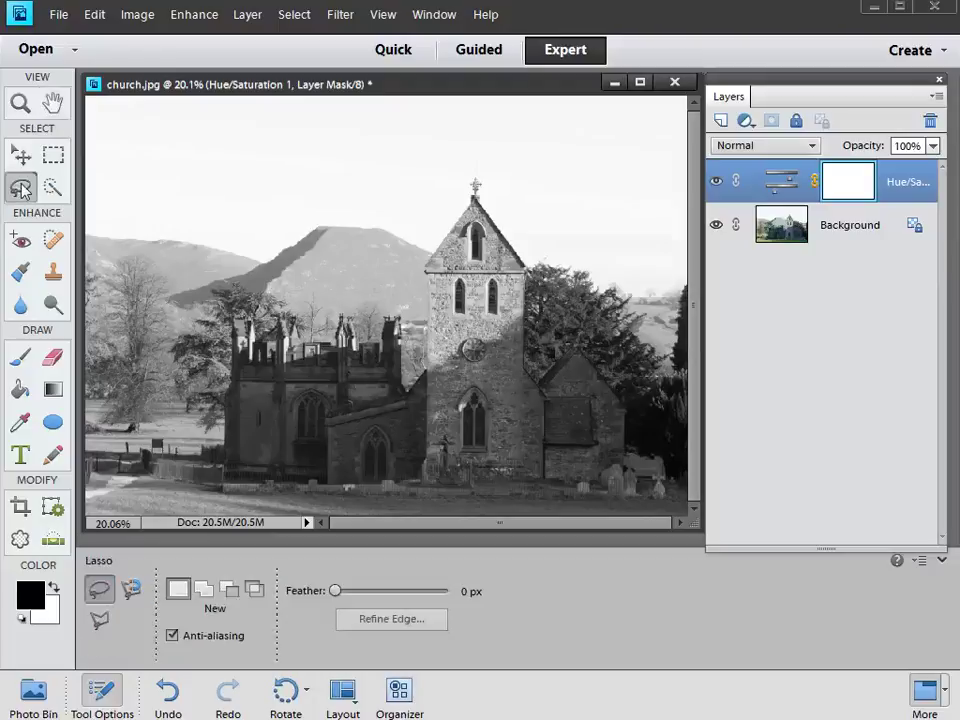
{"action": "left_click", "coordinate": [97, 621]}
{"action": "left_click", "coordinate": [131, 590]}
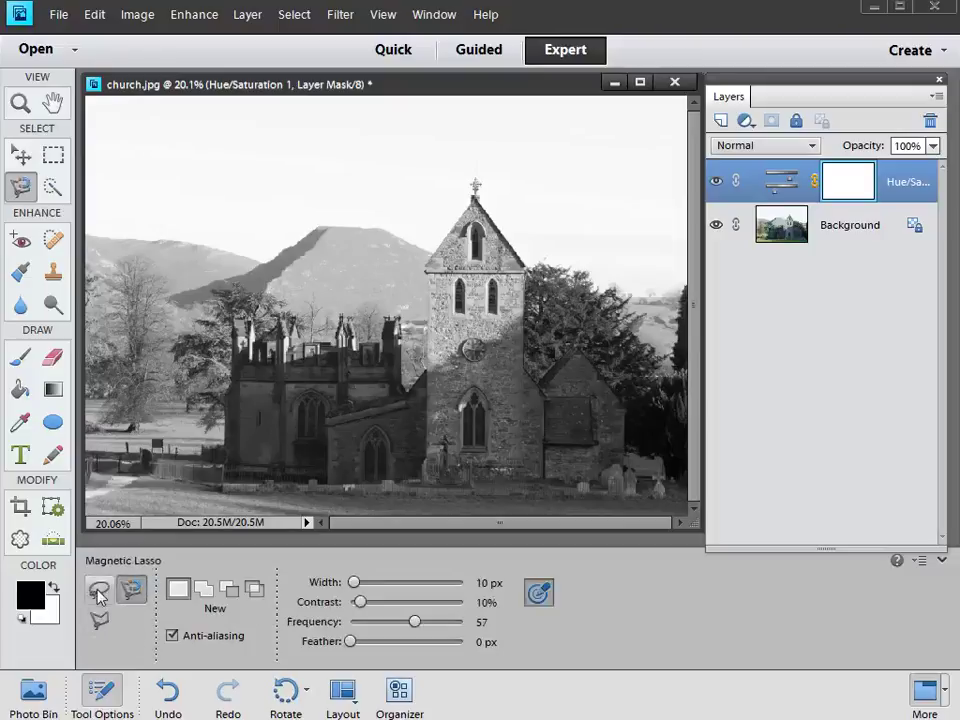
{"action": "left_click", "coordinate": [98, 590]}
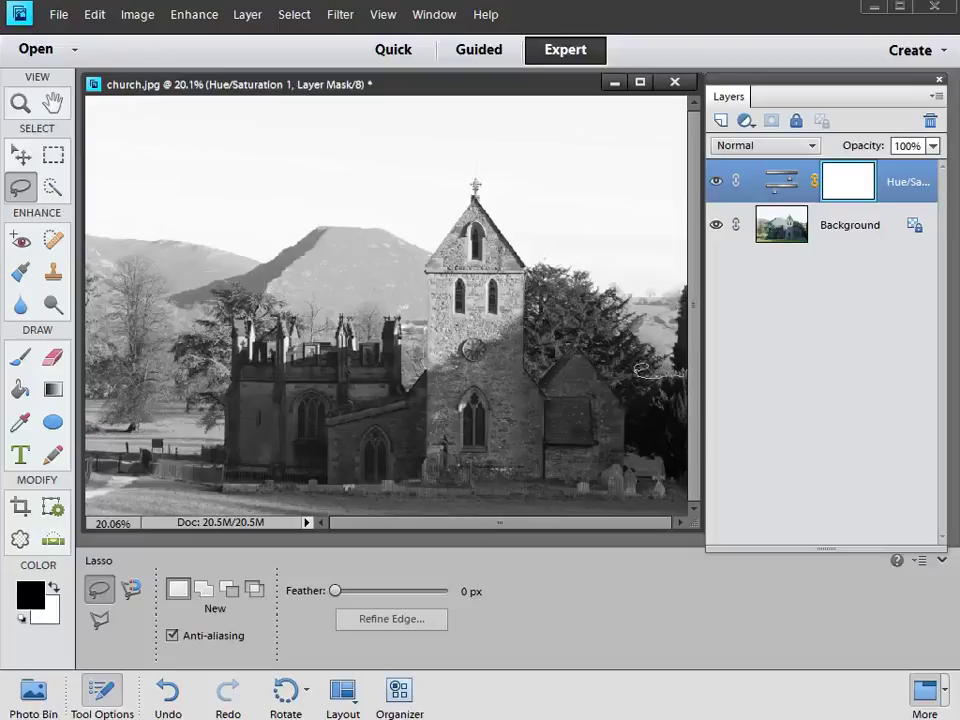
Step: Lasso the church from the right edge along the trees, tower and left wall
{"action": "left_click_drag", "start_coordinate": [686, 377], "coordinate": [568, 349]}
{"action": "mouse_move", "coordinate": [557, 357]}
{"action": "left_mouse_down"}
{"action": "mouse_move", "coordinate": [540, 378]}
{"action": "mouse_move", "coordinate": [525, 318]}
{"action": "left_mouse_up"}
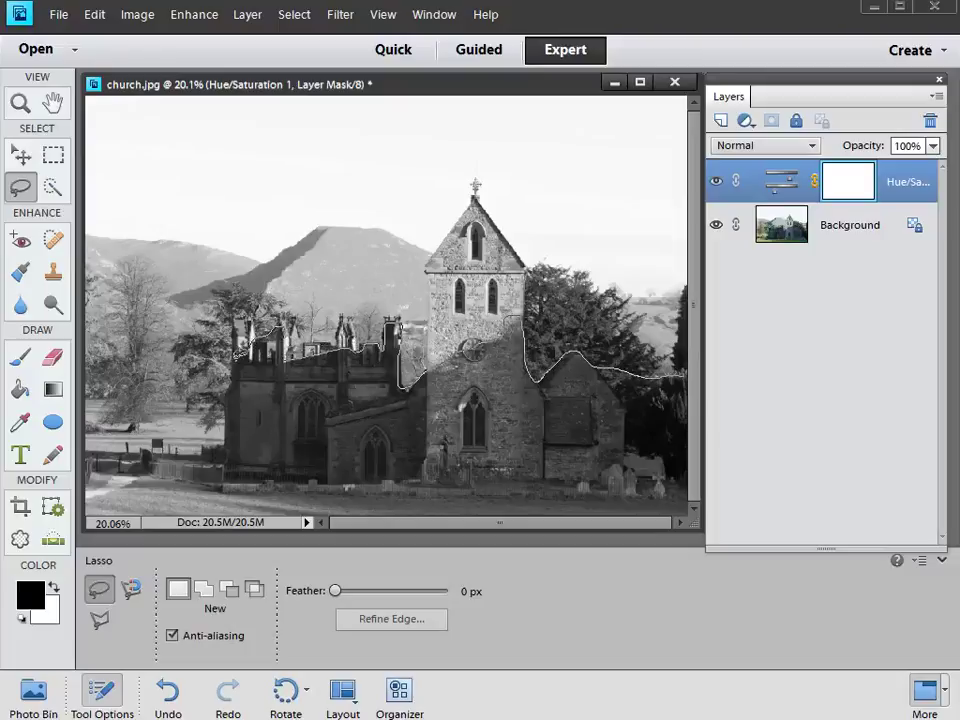
{"action": "mouse_move", "coordinate": [227, 420]}
{"action": "left_mouse_down"}
{"action": "mouse_move", "coordinate": [219, 480]}
{"action": "mouse_move", "coordinate": [314, 491]}
{"action": "mouse_move", "coordinate": [389, 483]}
{"action": "mouse_move", "coordinate": [655, 492]}
{"action": "mouse_move", "coordinate": [704, 479]}
{"action": "mouse_move", "coordinate": [711, 386]}
{"action": "left_mouse_up"}
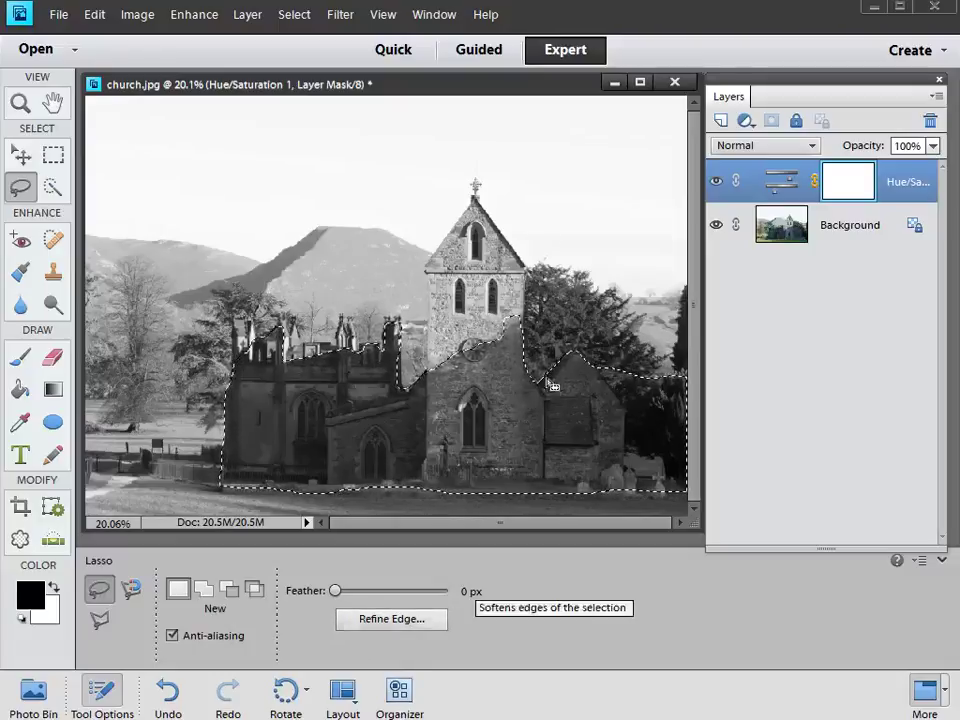
Step: Feather the church selection by about 58 px in Refine Edge
{"action": "left_click", "coordinate": [409, 625]}
{"action": "left_click_drag", "start_coordinate": [626, 104], "coordinate": [697, 126]}
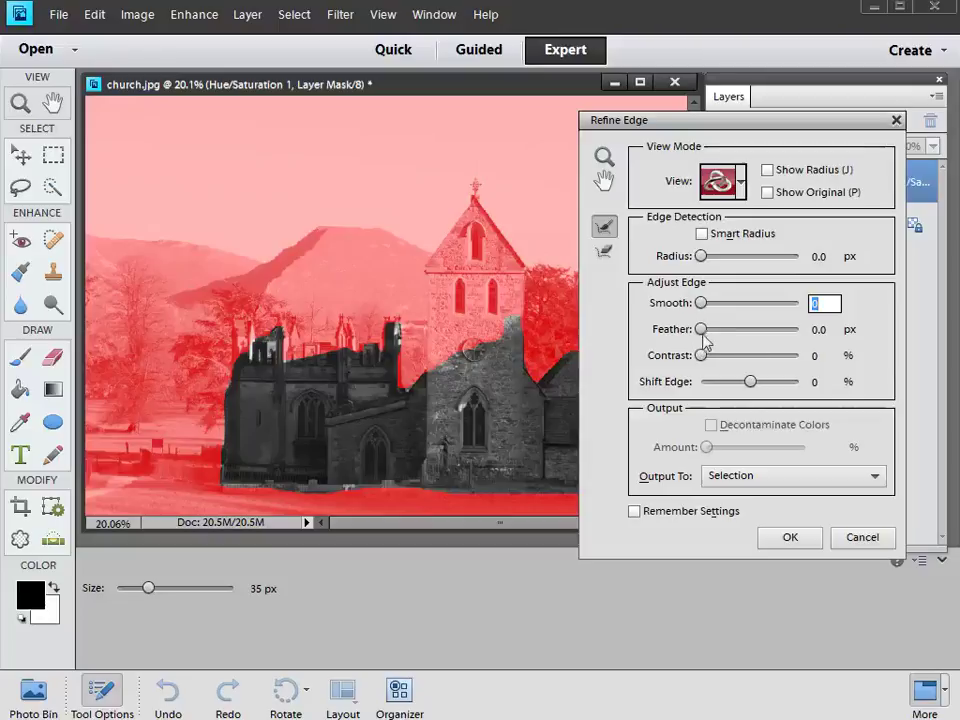
{"action": "left_click_drag", "start_coordinate": [702, 331], "coordinate": [768, 344]}
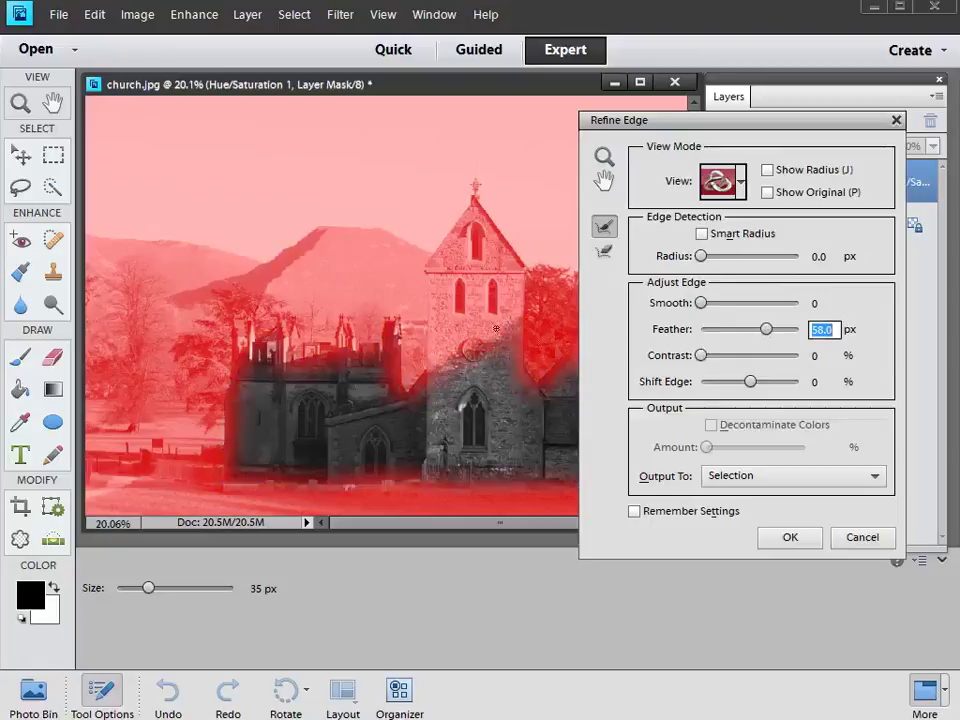
{"action": "left_click", "coordinate": [792, 537]}
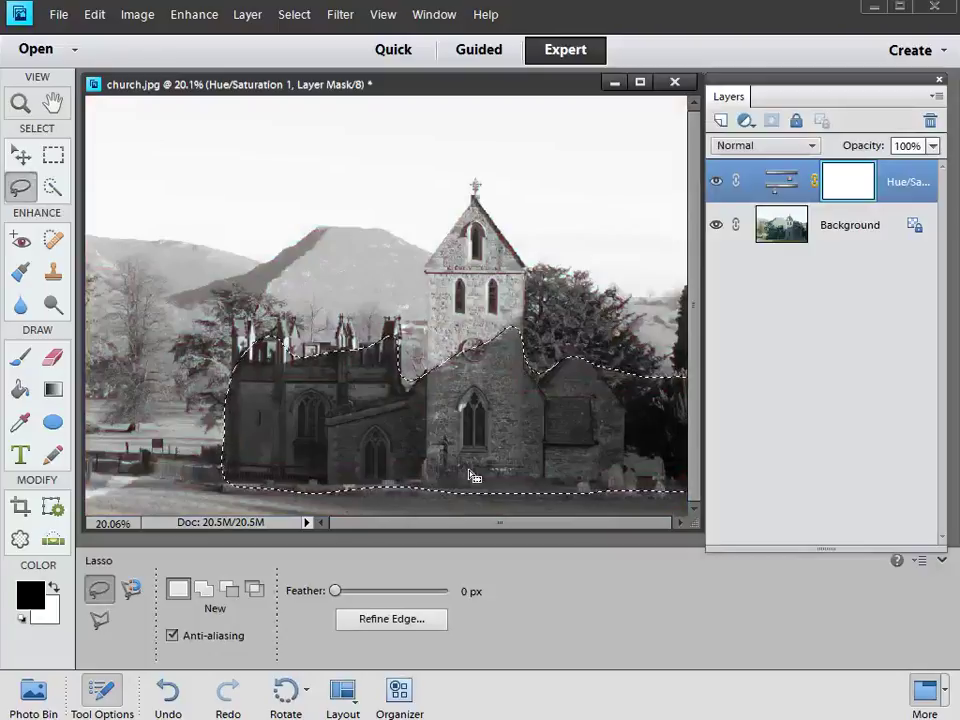
Step: Add a Levels adjustment layer masked to the feathered church selection
{"action": "left_click", "coordinate": [744, 120]}
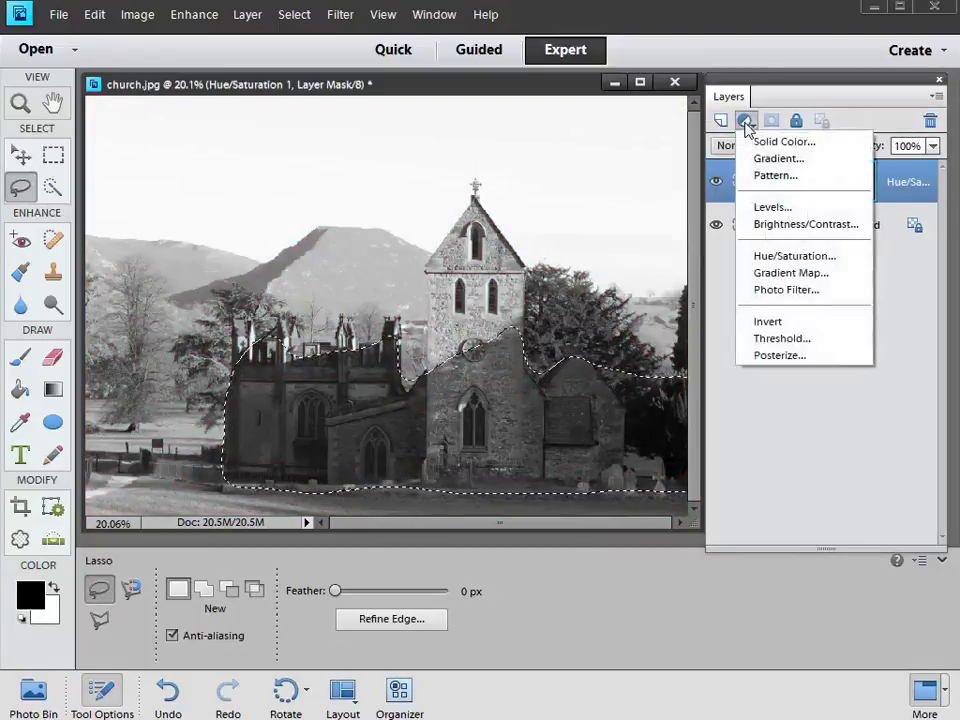
{"action": "left_click", "coordinate": [777, 210]}
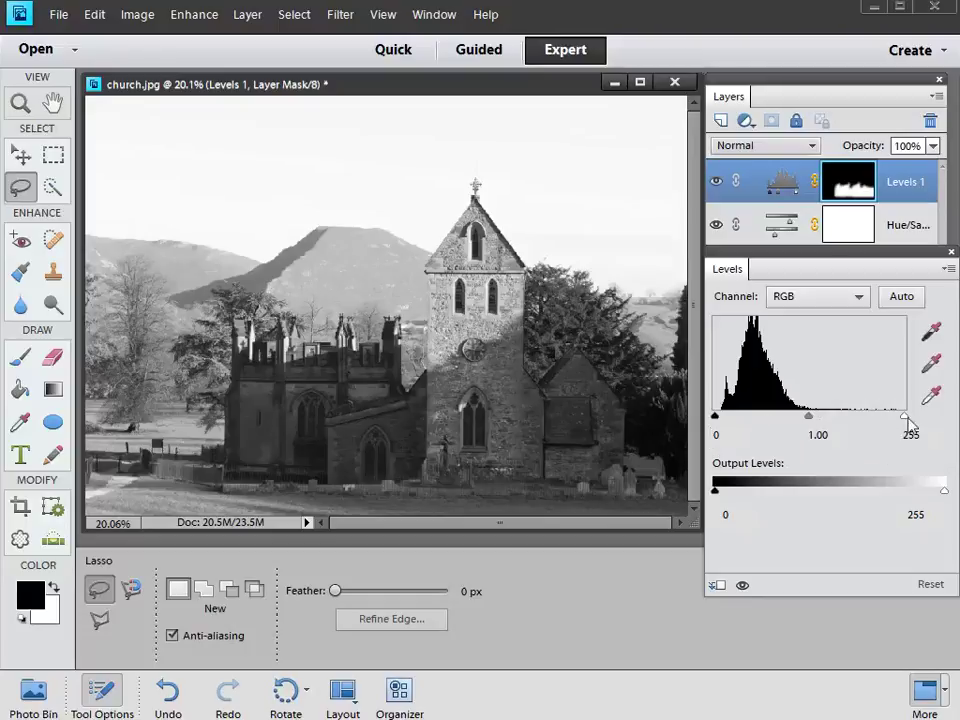
Step: Set the Levels input values to black 29, midtone 2.39 and white 144
{"action": "left_click_drag", "start_coordinate": [906, 418], "coordinate": [823, 425]}
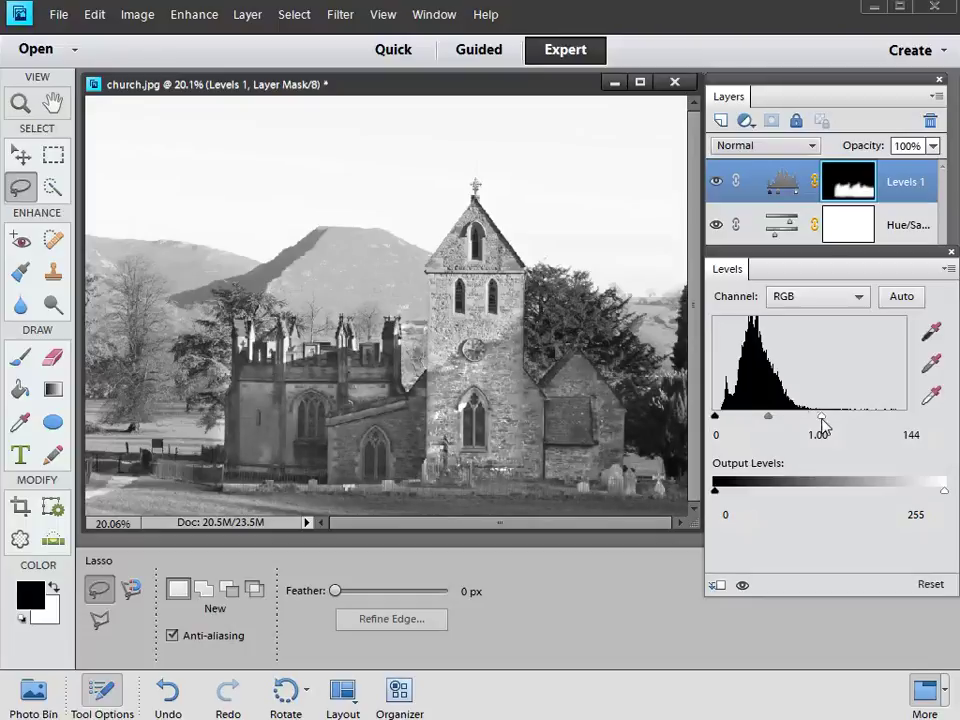
{"action": "left_click_drag", "start_coordinate": [716, 418], "coordinate": [737, 429]}
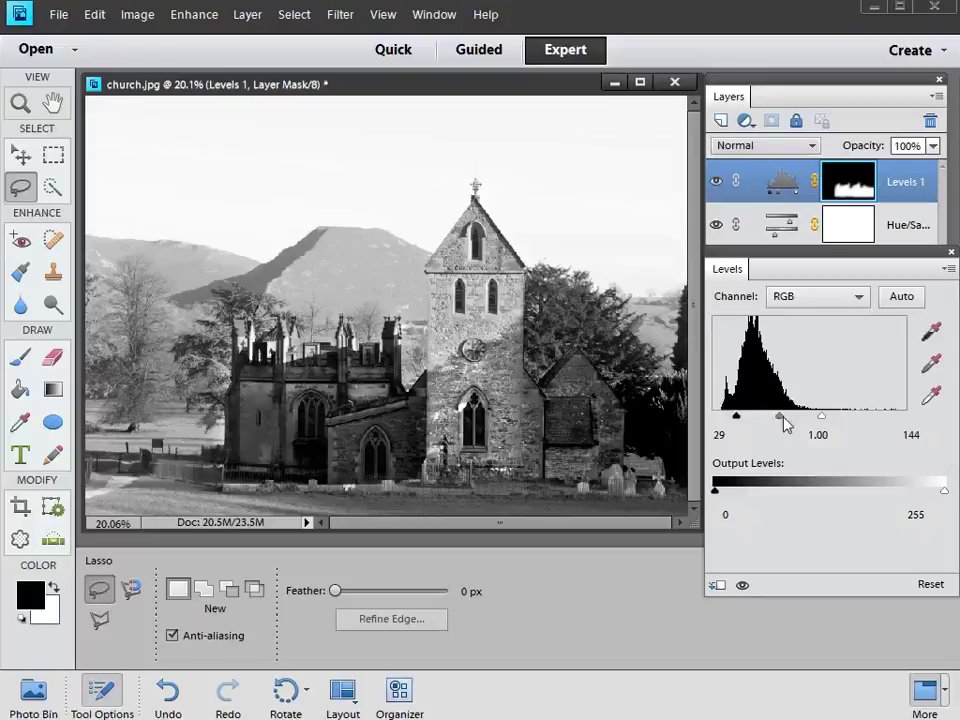
{"action": "left_click_drag", "start_coordinate": [786, 425], "coordinate": [753, 425]}
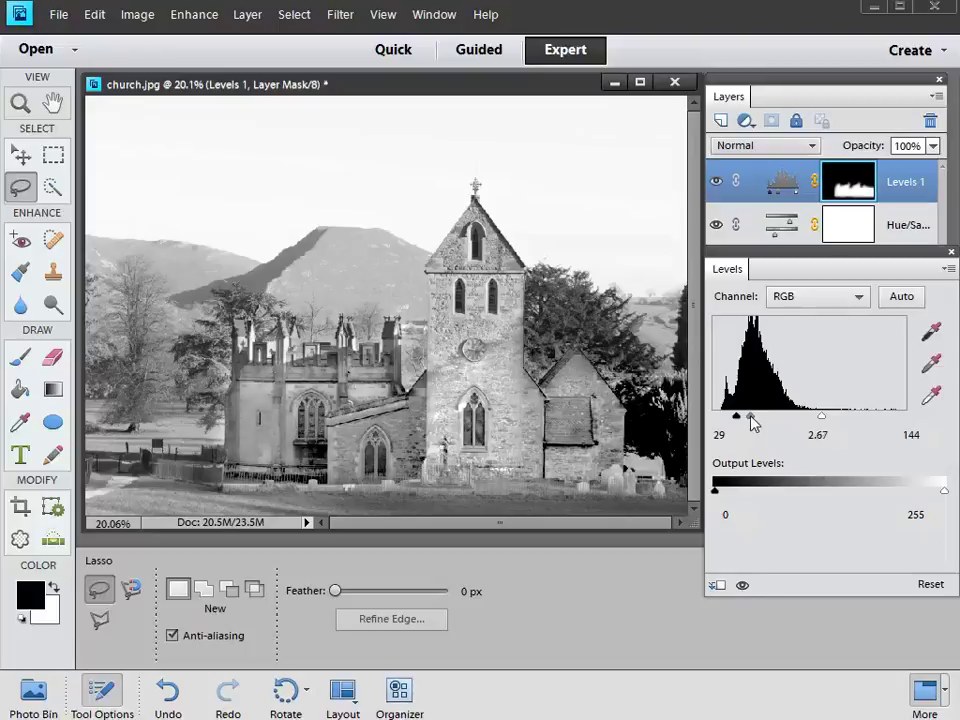
{"action": "left_click_drag", "start_coordinate": [753, 425], "coordinate": [752, 424]}
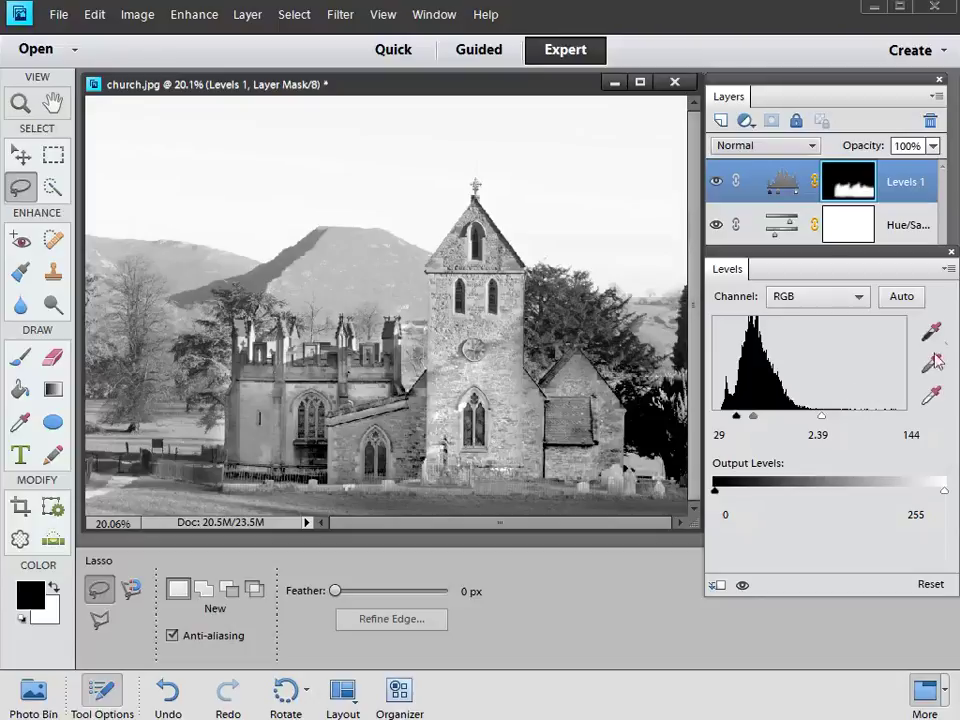
{"action": "left_click", "coordinate": [951, 255]}
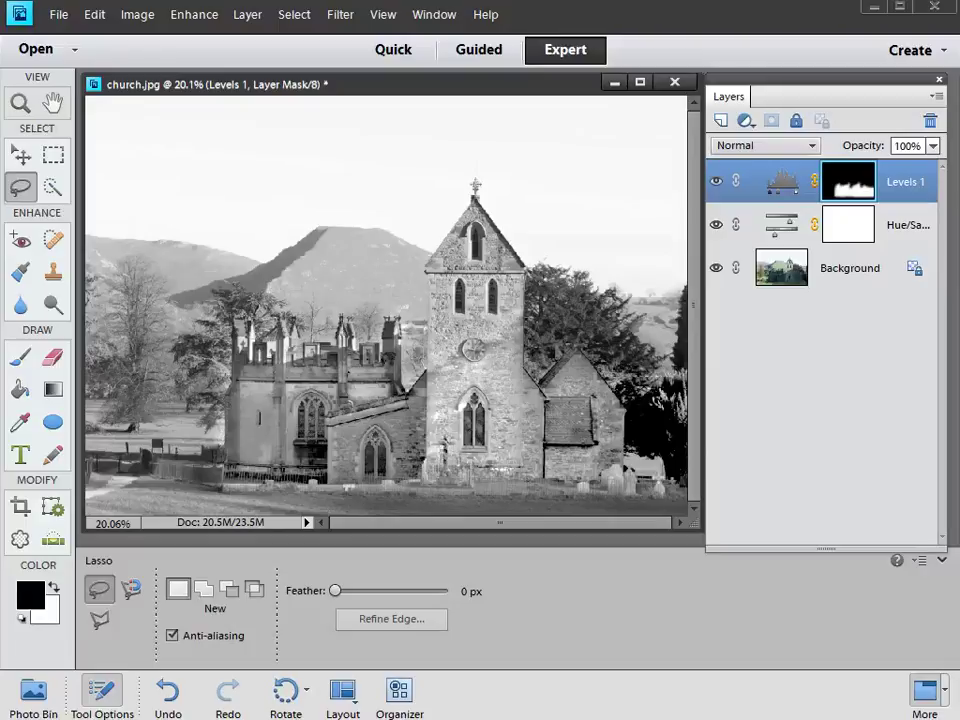
Step: Set up the Brush tool with black foreground, 200 px size and higher opacity
{"action": "left_click", "coordinate": [20, 357]}
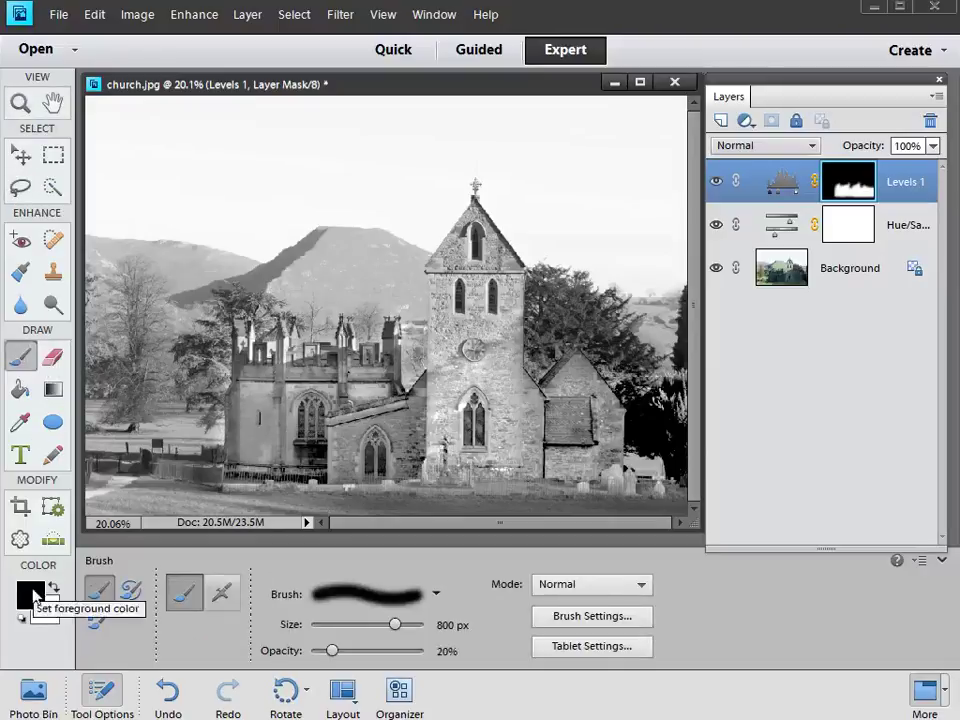
{"action": "key", "text": "x"}
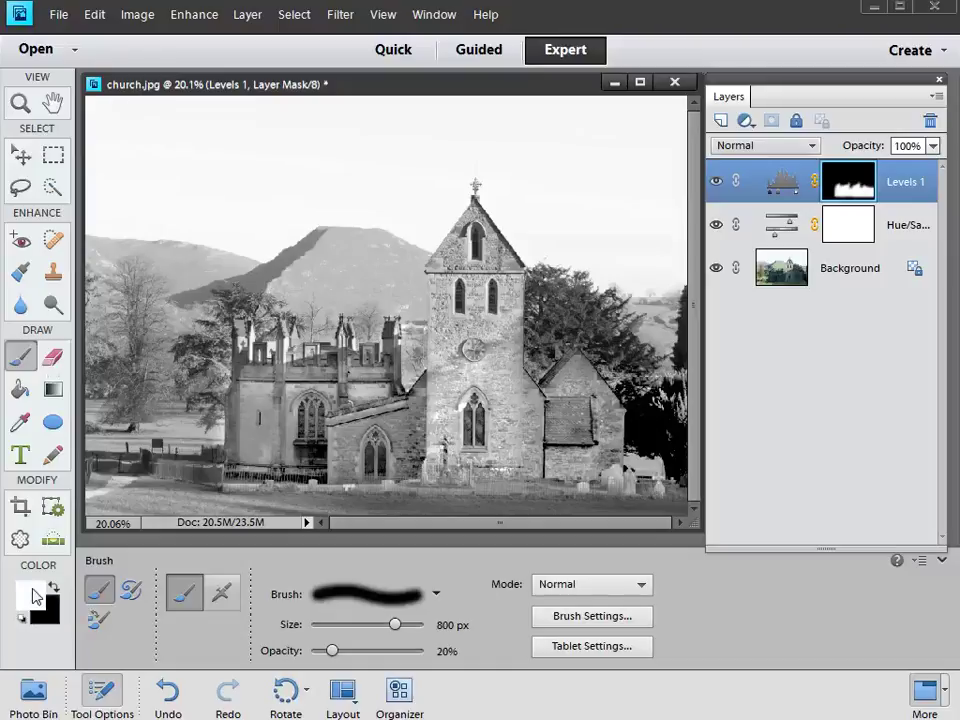
{"action": "key", "text": "x"}
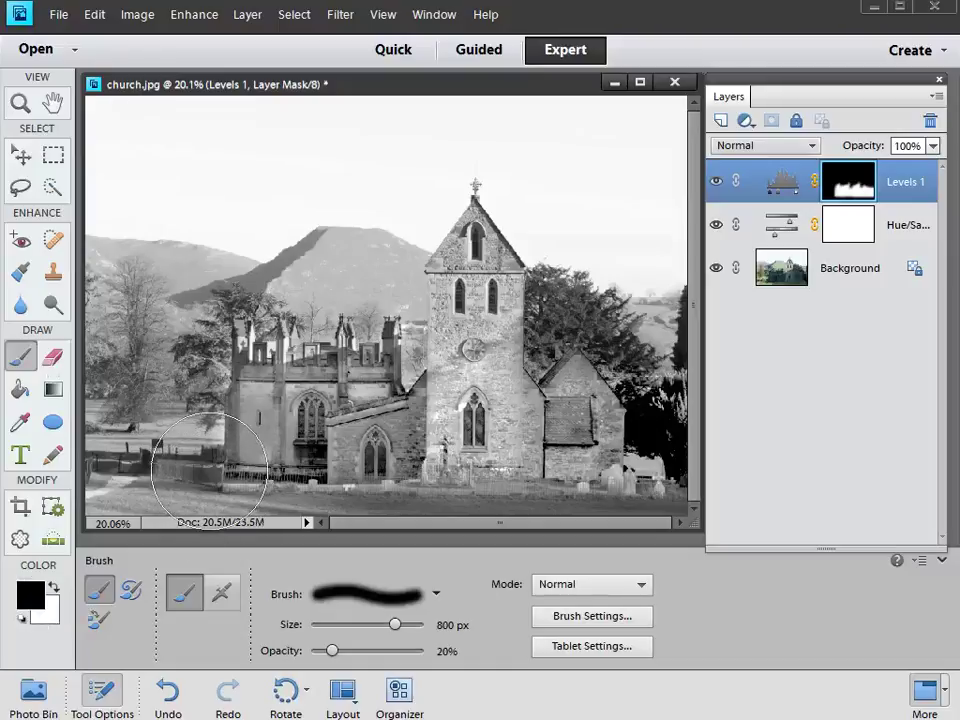
{"action": "key", "text": "bracketleft"}
{"action": "key", "text": "bracketleft"}
{"action": "key", "text": "bracketleft"}
{"action": "key", "text": "bracketleft"}
{"action": "key", "text": "bracketleft"}
{"action": "key", "text": "bracketleft"}
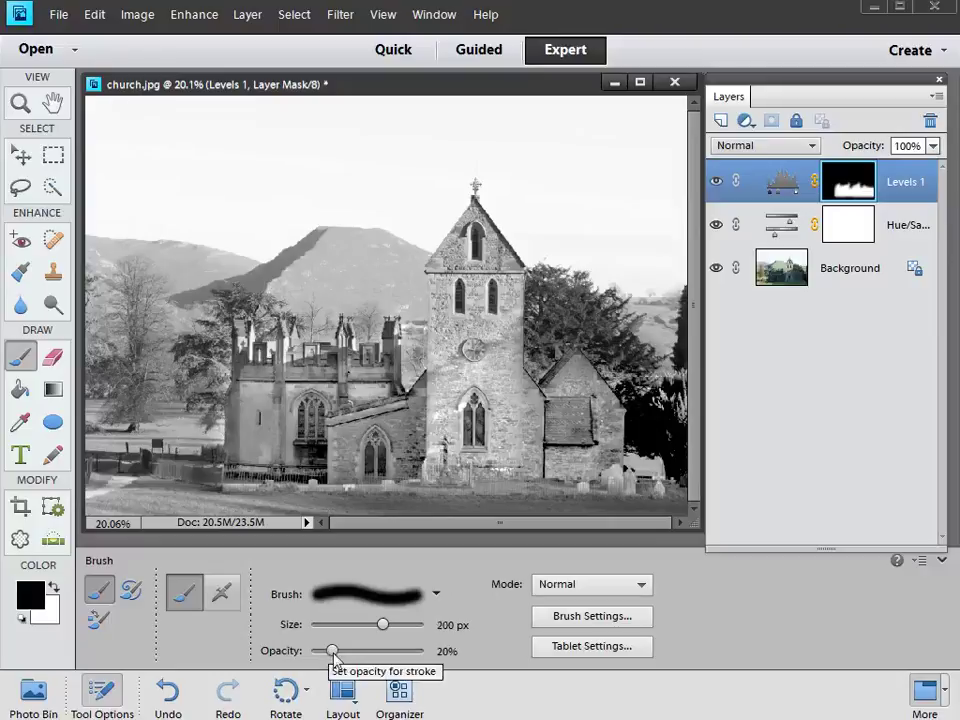
{"action": "left_click_drag", "start_coordinate": [334, 651], "coordinate": [341, 663]}
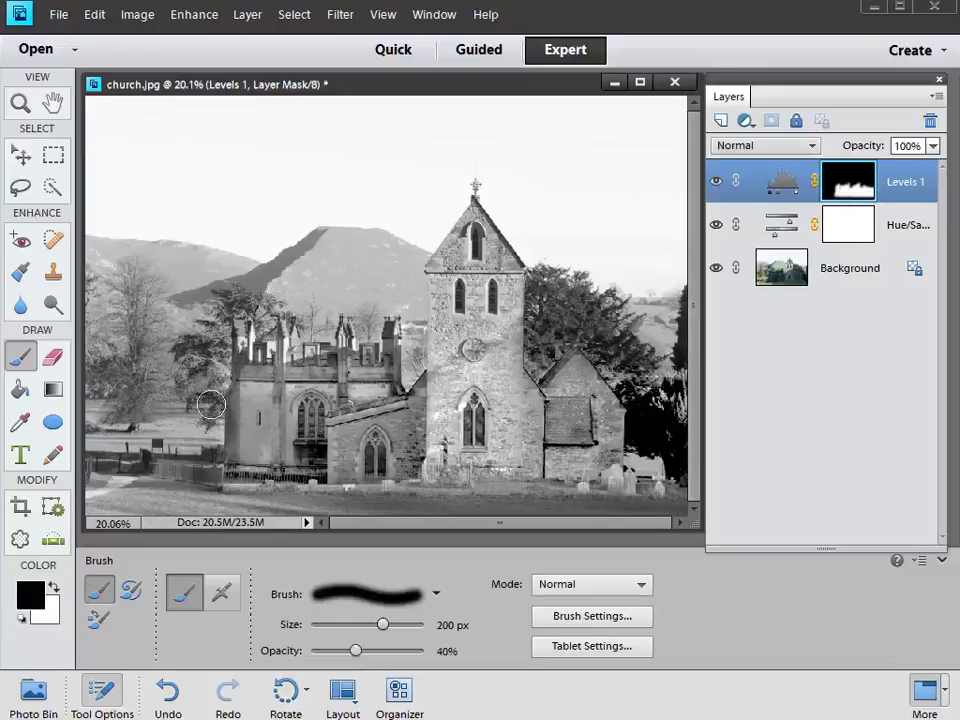
Step: Paint black on the Levels 1 mask over the left trees and tower base, then the windows at 20%
{"action": "left_click_drag", "start_coordinate": [216, 402], "coordinate": [214, 441]}
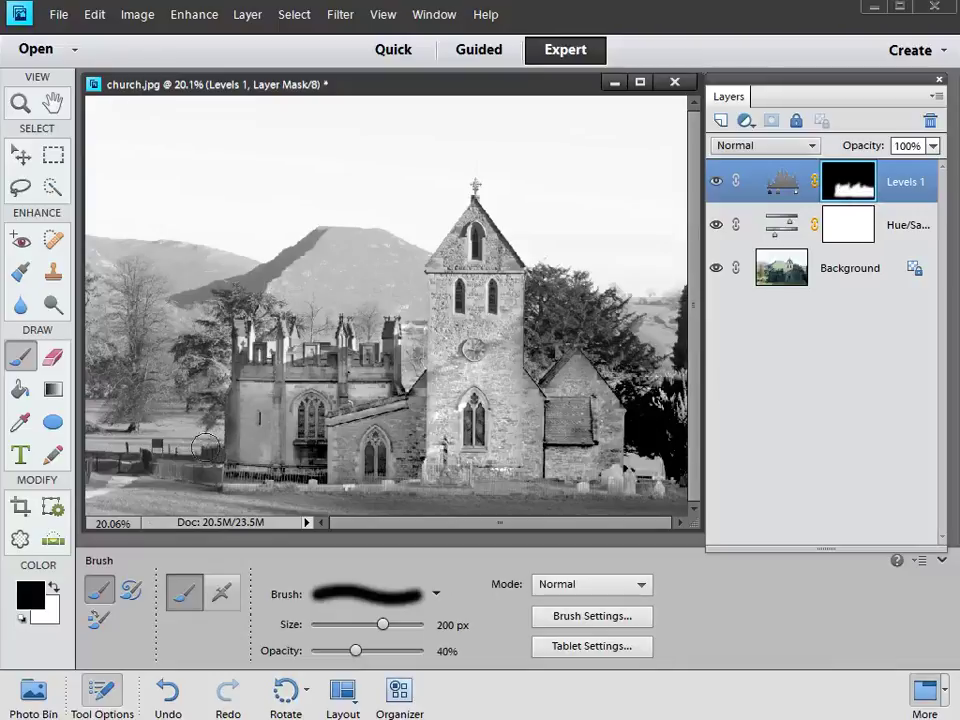
{"action": "left_click_drag", "start_coordinate": [465, 388], "coordinate": [440, 432]}
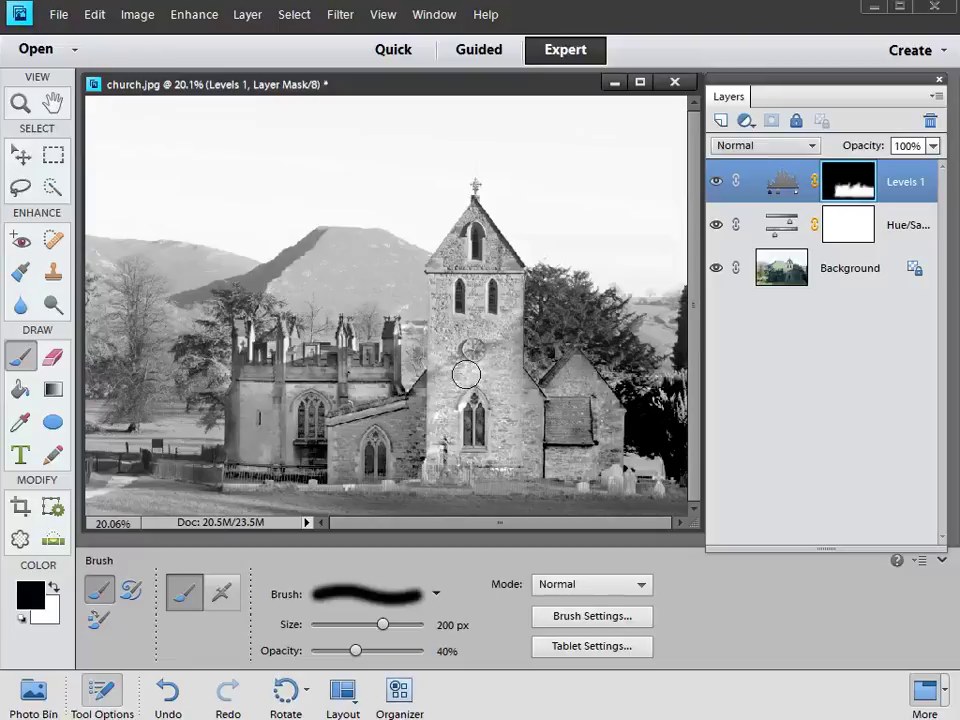
{"action": "key", "text": "2"}
{"action": "mouse_move", "coordinate": [455, 432]}
{"action": "left_mouse_down"}
{"action": "mouse_move", "coordinate": [447, 469]}
{"action": "mouse_move", "coordinate": [428, 451]}
{"action": "mouse_move", "coordinate": [439, 508]}
{"action": "mouse_move", "coordinate": [380, 392]}
{"action": "mouse_move", "coordinate": [363, 389]}
{"action": "mouse_move", "coordinate": [294, 431]}
{"action": "mouse_move", "coordinate": [318, 390]}
{"action": "mouse_move", "coordinate": [258, 402]}
{"action": "mouse_move", "coordinate": [250, 386]}
{"action": "mouse_move", "coordinate": [272, 391]}
{"action": "mouse_move", "coordinate": [238, 448]}
{"action": "mouse_move", "coordinate": [281, 496]}
{"action": "mouse_move", "coordinate": [261, 453]}
{"action": "mouse_move", "coordinate": [270, 483]}
{"action": "mouse_move", "coordinate": [240, 483]}
{"action": "mouse_move", "coordinate": [451, 511]}
{"action": "mouse_move", "coordinate": [335, 513]}
{"action": "left_mouse_up"}
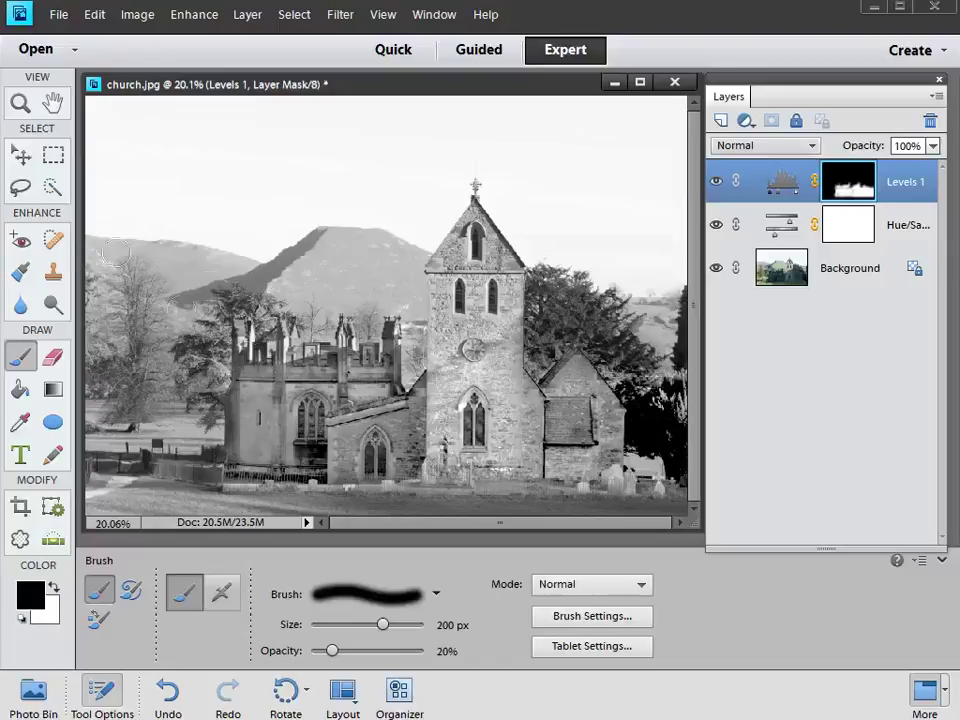
Step: Draw a freehand Lasso selection around the chapel building left of the tower
{"action": "left_click", "coordinate": [20, 189]}
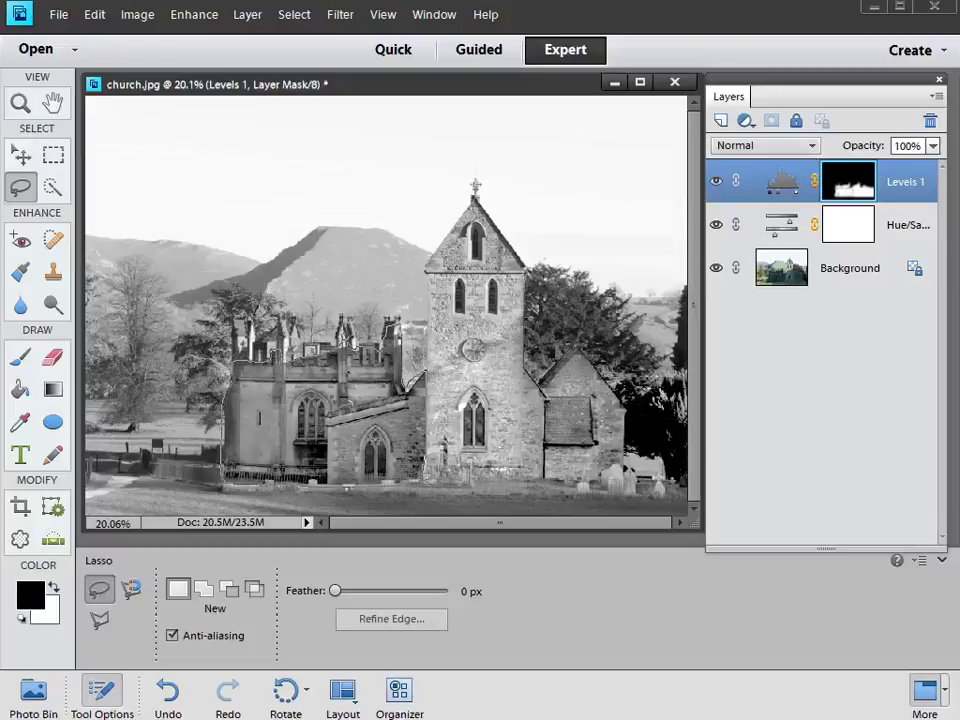
{"action": "mouse_move", "coordinate": [420, 378]}
{"action": "left_mouse_down"}
{"action": "mouse_move", "coordinate": [424, 478]}
{"action": "mouse_move", "coordinate": [224, 483]}
{"action": "left_mouse_up"}
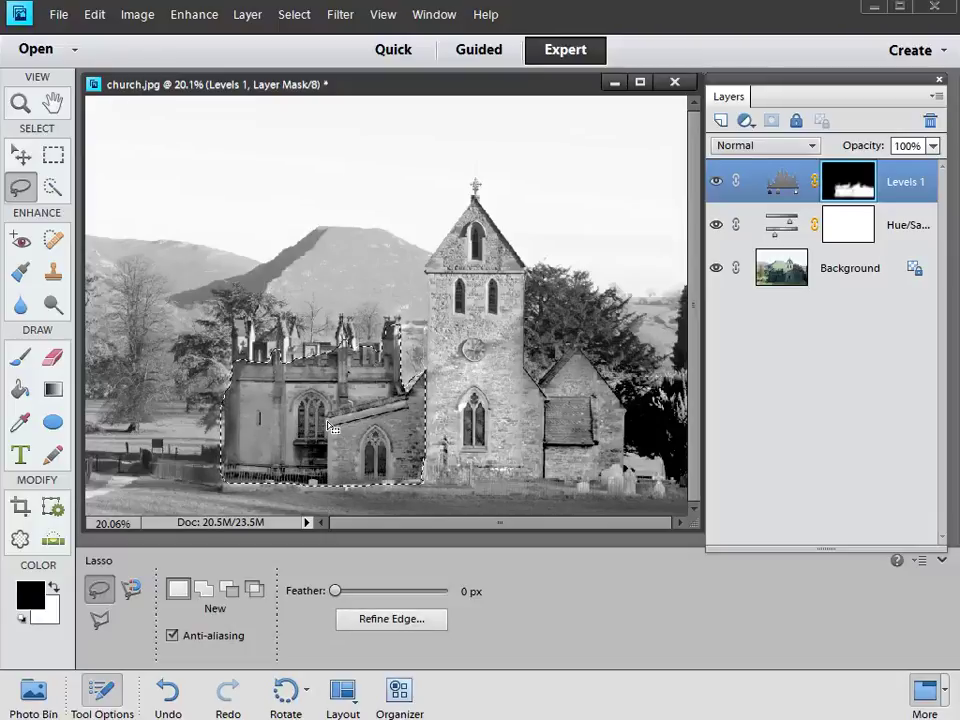
Step: Feather the chapel selection by 60 px through Refine Edge
{"action": "left_click", "coordinate": [420, 620]}
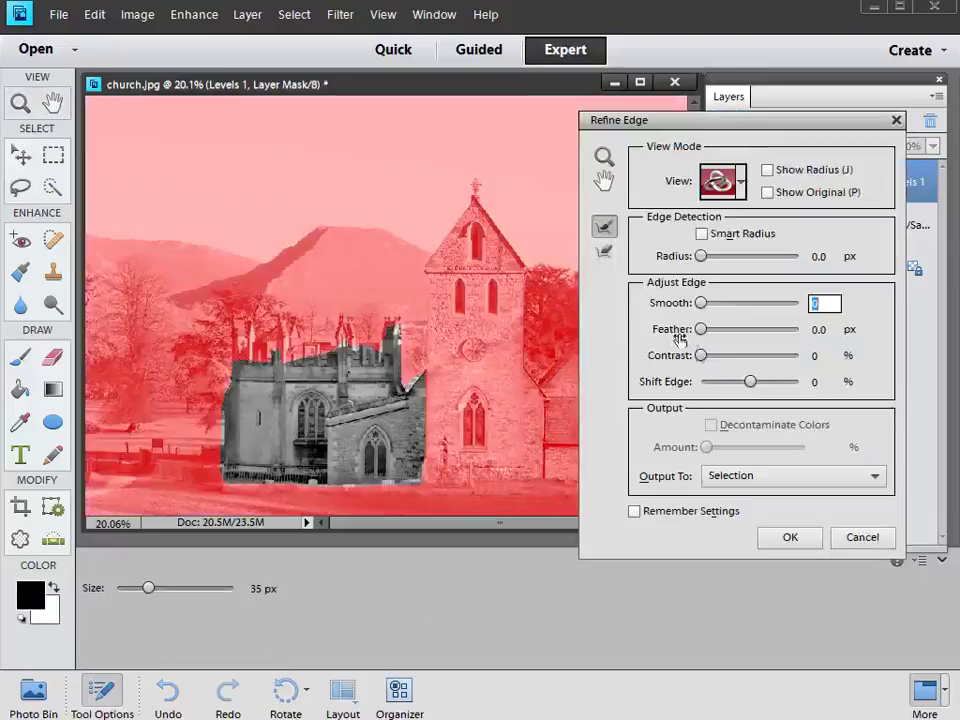
{"action": "key", "text": "Tab"}
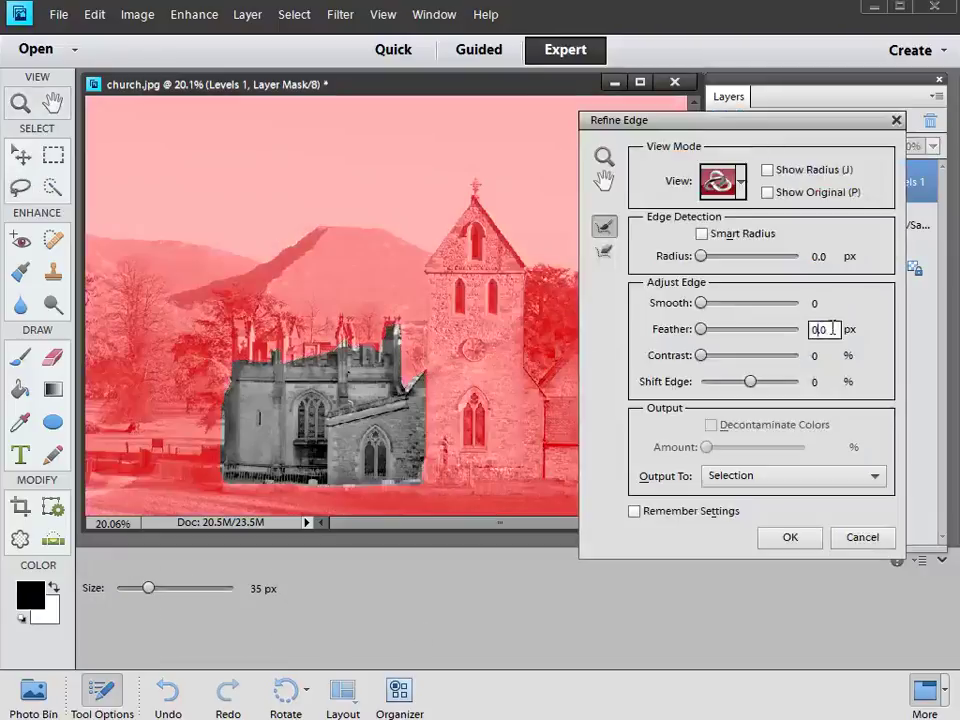
{"action": "type", "text": "60"}
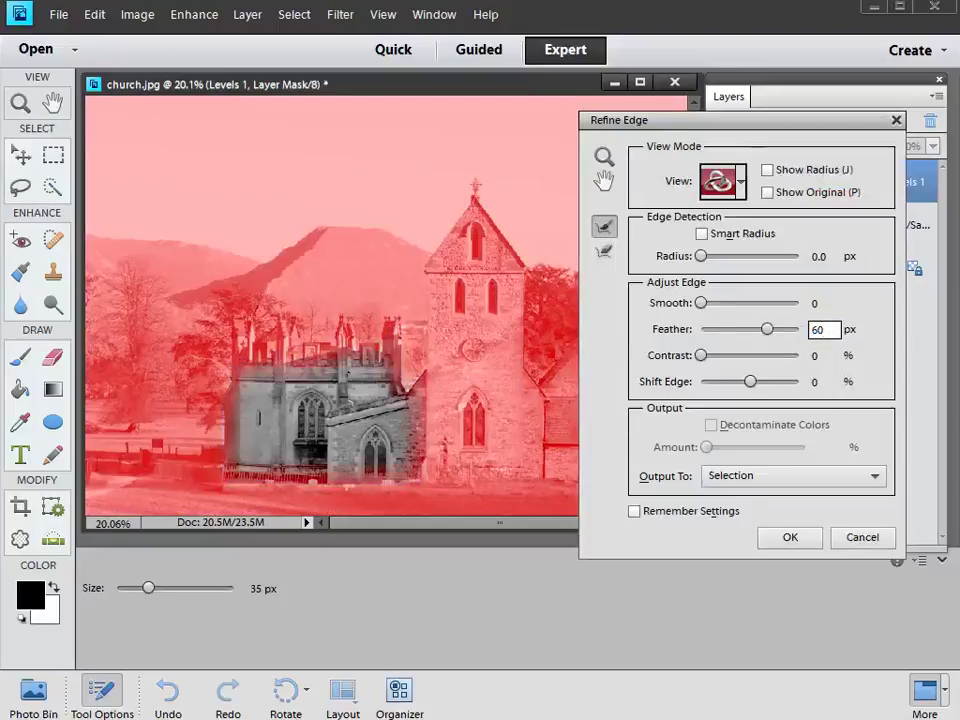
{"action": "key", "text": "Return"}
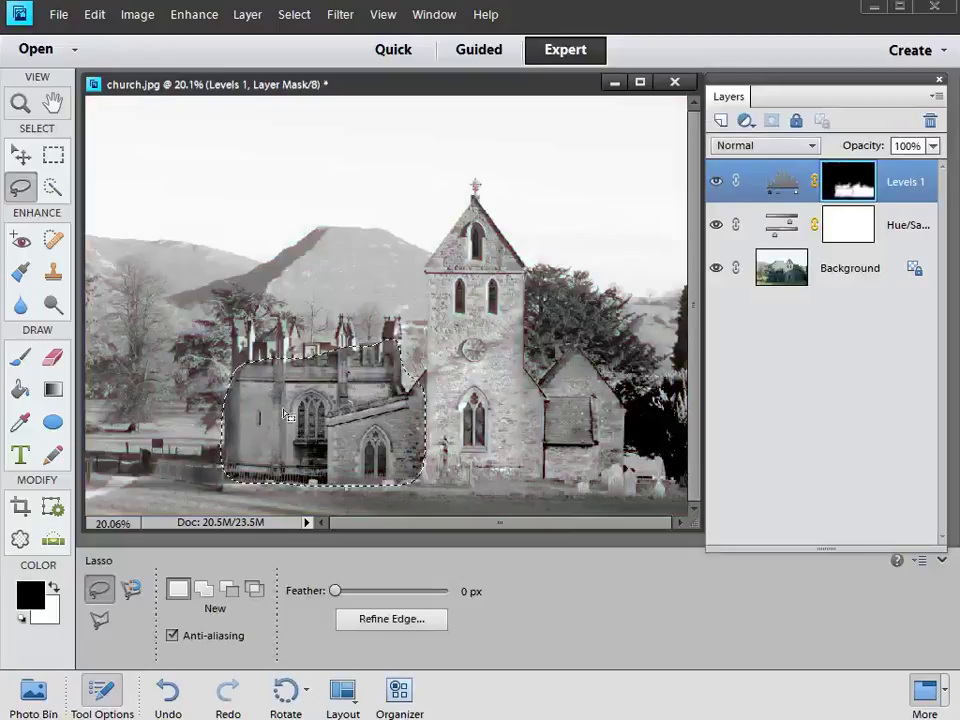
Step: Add a Levels adjustment on the chapel with white input 221 and midtones 1.19
{"action": "left_click", "coordinate": [745, 120]}
{"action": "left_click", "coordinate": [774, 207]}
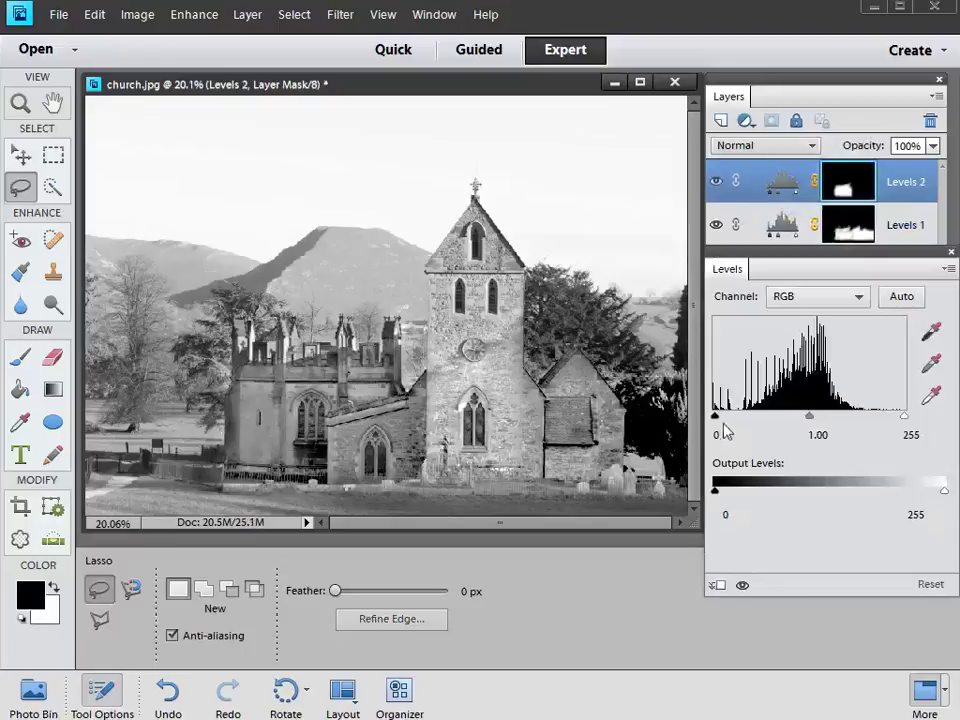
{"action": "mouse_move", "coordinate": [717, 420]}
{"action": "left_mouse_down"}
{"action": "mouse_move", "coordinate": [768, 420]}
{"action": "mouse_move", "coordinate": [715, 418]}
{"action": "left_mouse_up"}
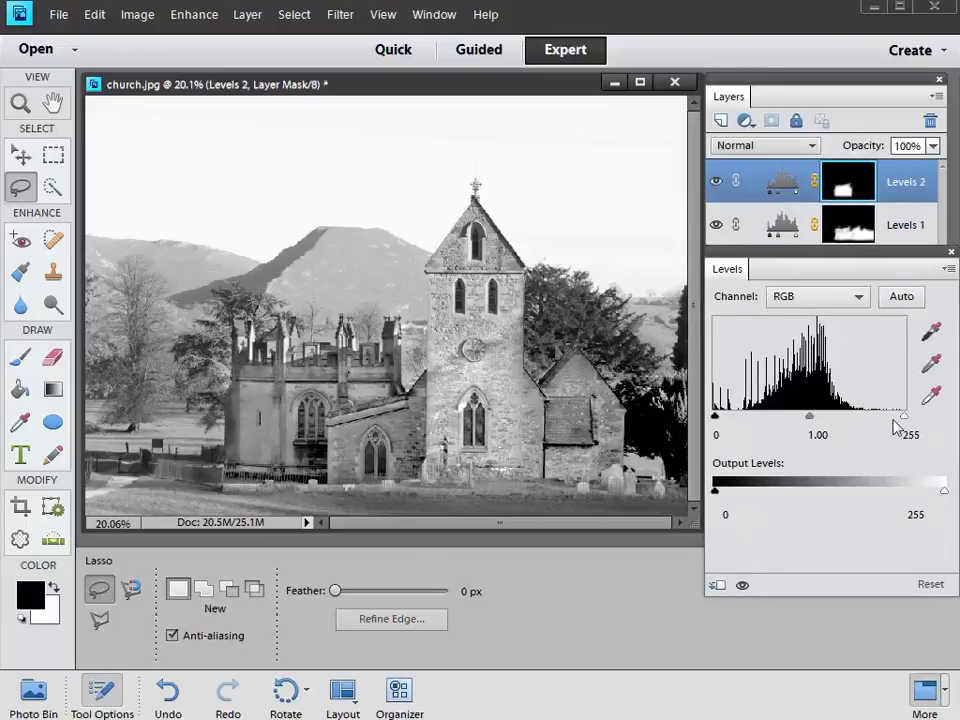
{"action": "left_click_drag", "start_coordinate": [905, 417], "coordinate": [880, 424]}
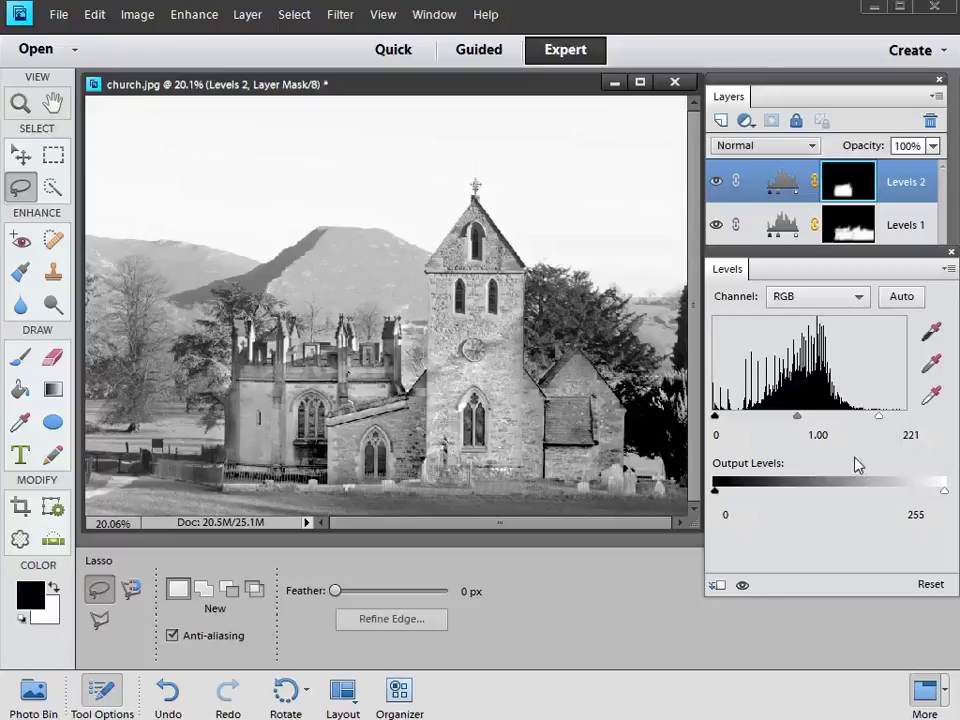
{"action": "left_click_drag", "start_coordinate": [798, 415], "coordinate": [787, 416]}
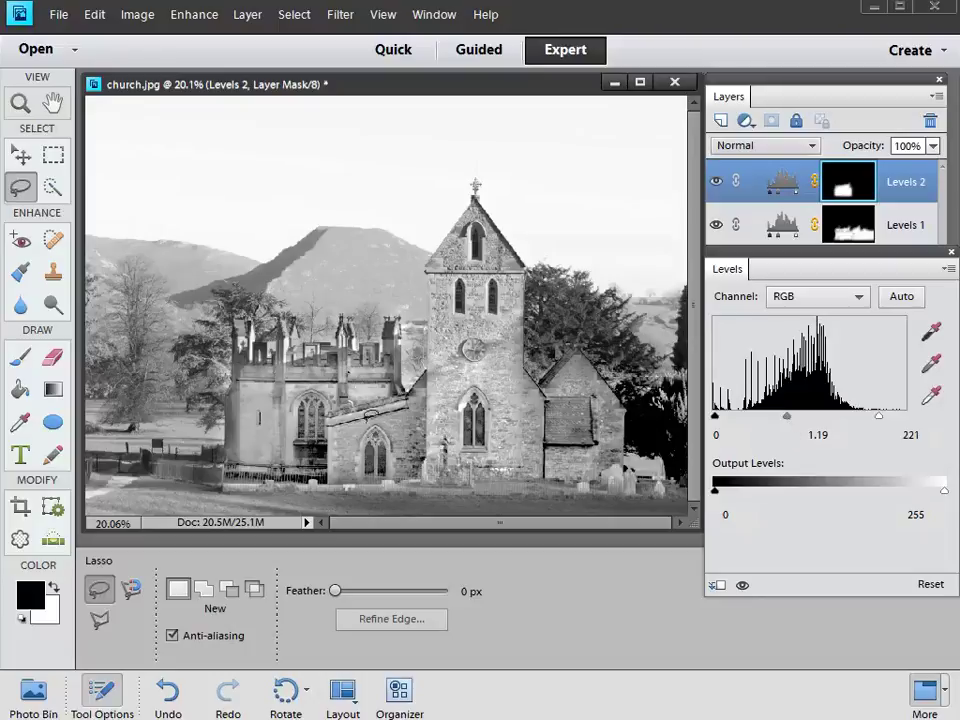
{"action": "left_click", "coordinate": [951, 253]}
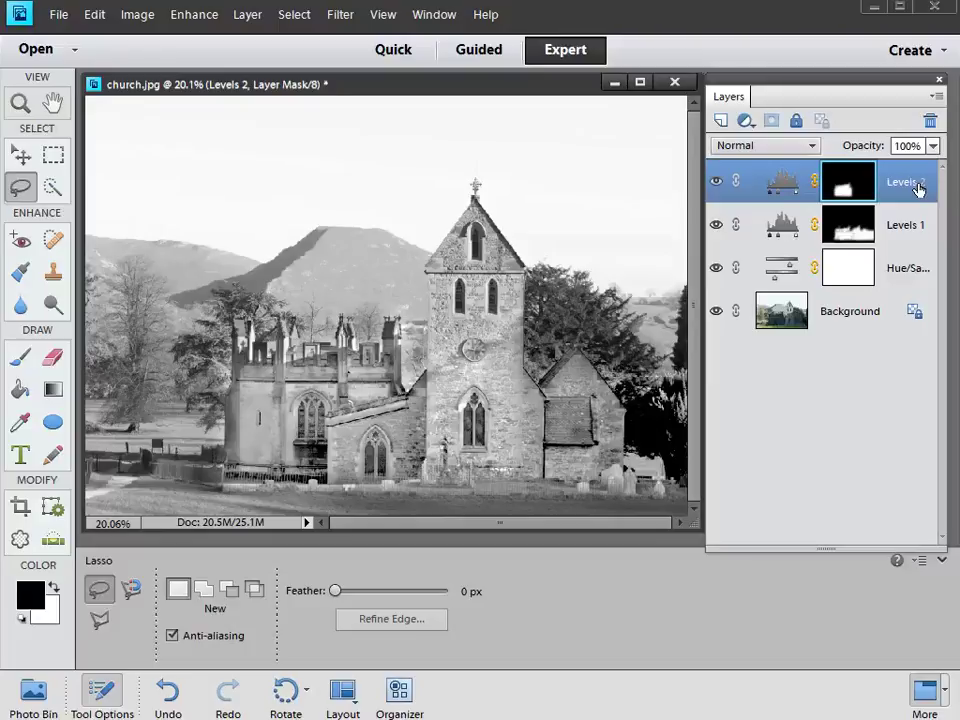
Step: Stamp all visible layers into a new Layer 1 with Ctrl+Alt+Shift+E
{"action": "key", "text": "ctrl+shift+alt+e"}
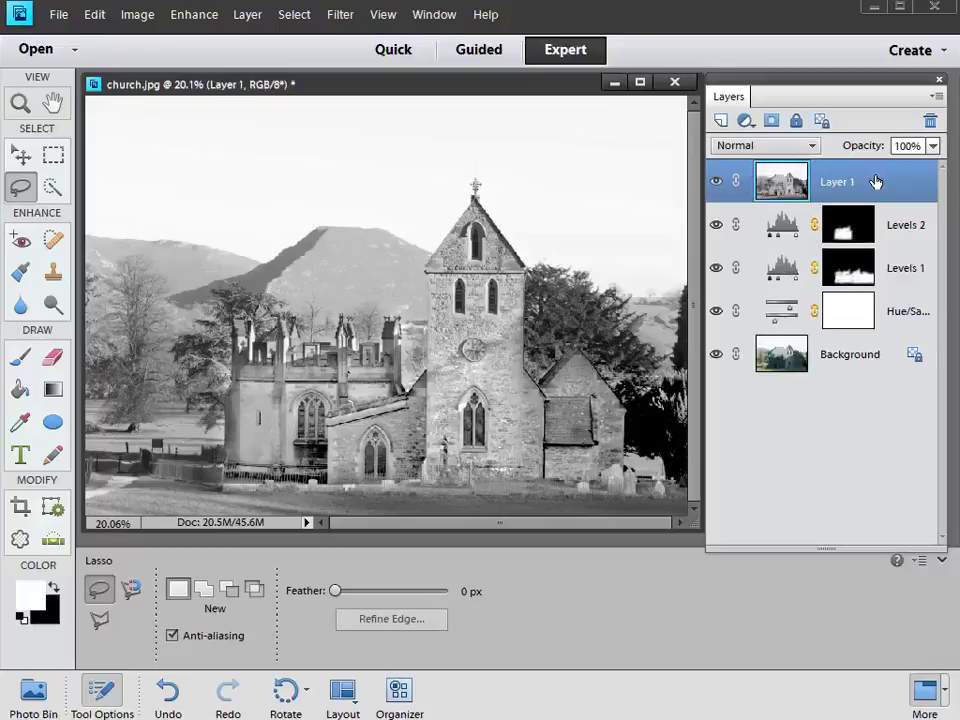
Step: Choose the Burn tool and limit its Range to Shadows
{"action": "left_click", "coordinate": [52, 306]}
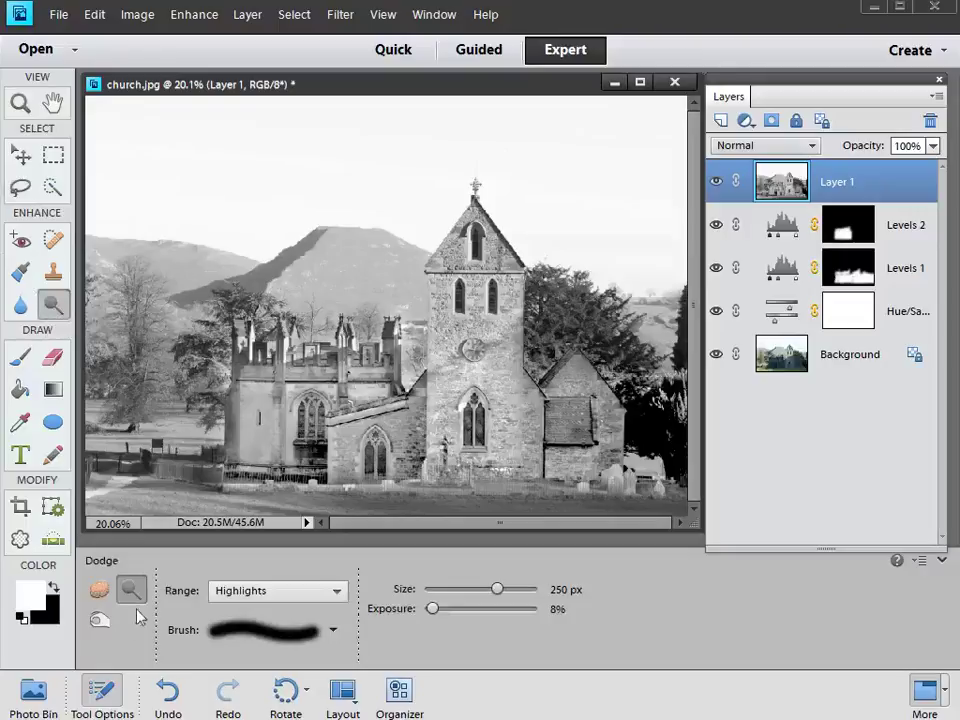
{"action": "left_click", "coordinate": [99, 620]}
{"action": "left_click", "coordinate": [99, 590]}
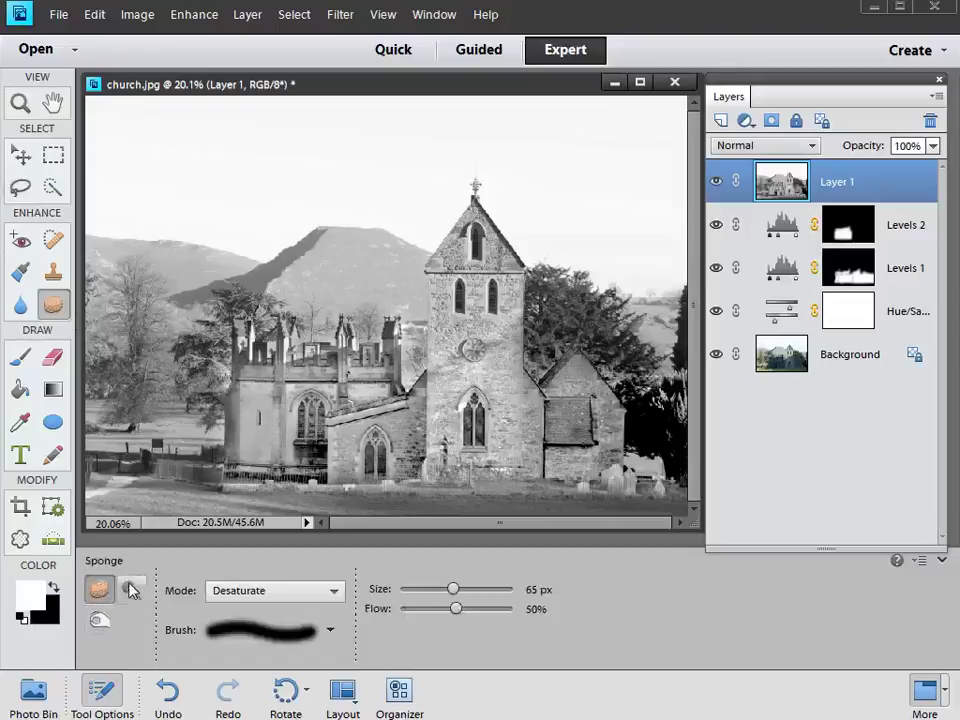
{"action": "left_click", "coordinate": [131, 590]}
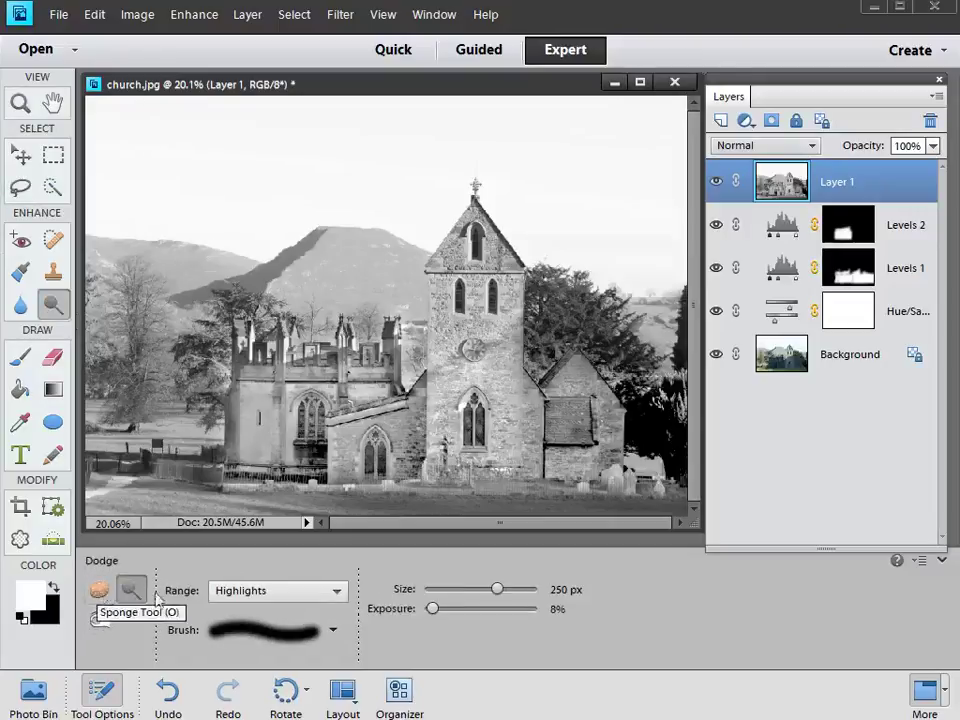
{"action": "left_click", "coordinate": [98, 624]}
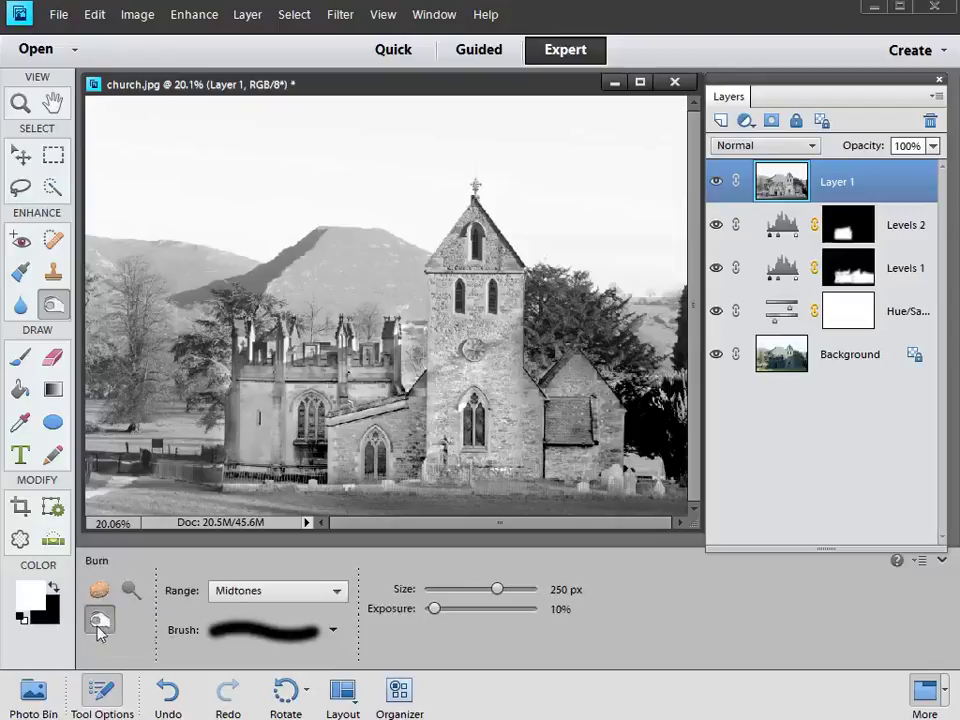
{"action": "left_click", "coordinate": [264, 591]}
{"action": "left_click", "coordinate": [268, 612]}
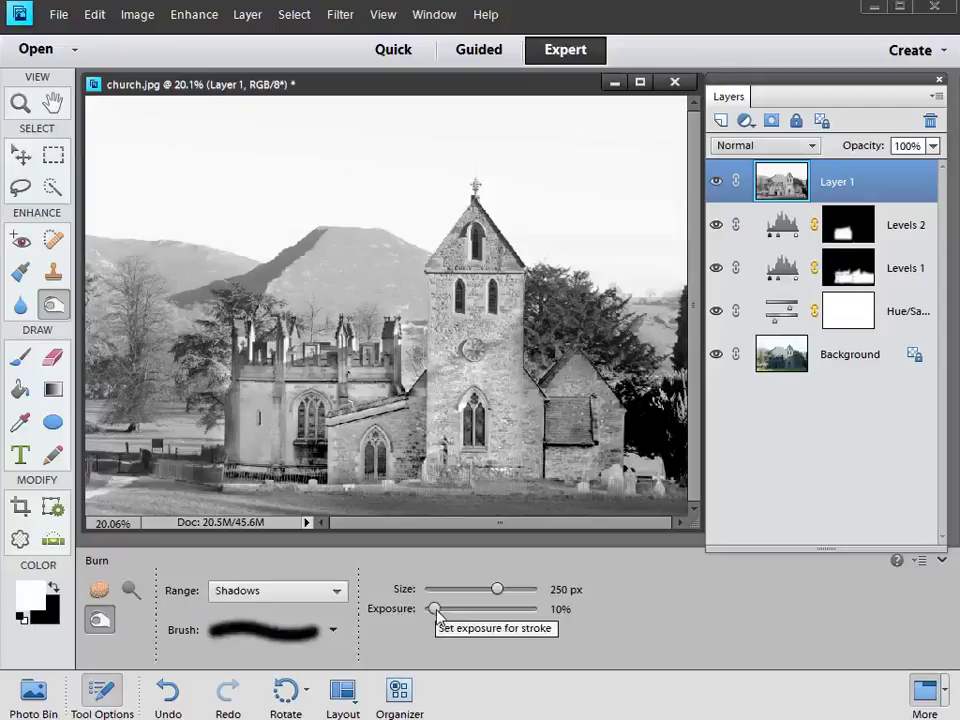
Step: Burn shadows on the stonework above the arch, the tower walls and the chapel
{"action": "mouse_move", "coordinate": [435, 609]}
{"action": "left_mouse_down"}
{"action": "mouse_move", "coordinate": [495, 619]}
{"action": "mouse_move", "coordinate": [485, 612]}
{"action": "mouse_move", "coordinate": [434, 627]}
{"action": "left_mouse_up"}
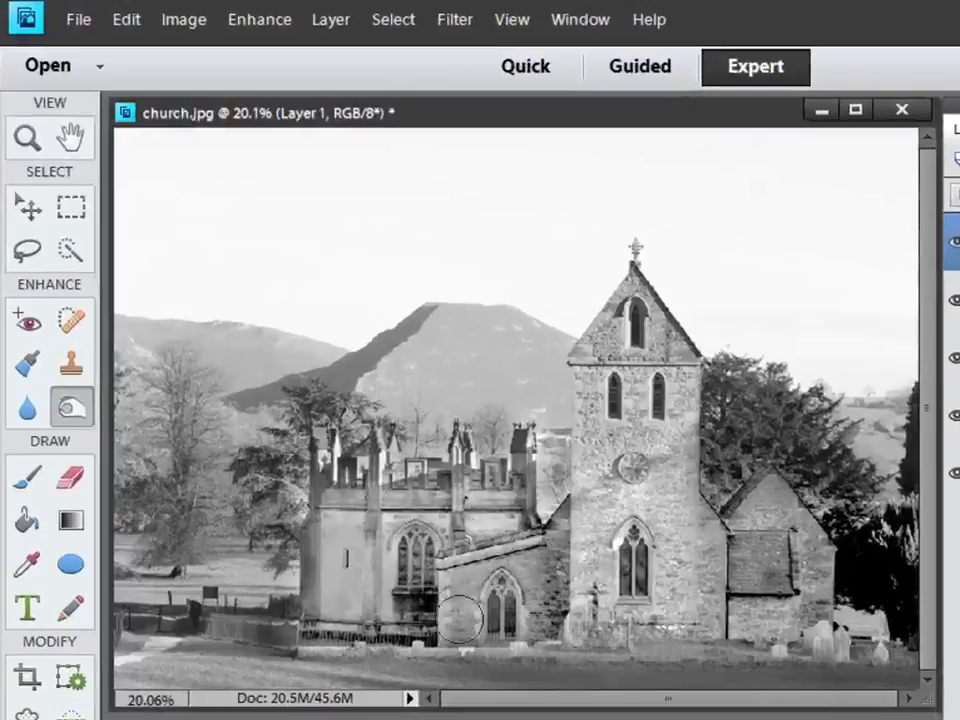
{"action": "mouse_move", "coordinate": [456, 617]}
{"action": "left_mouse_down"}
{"action": "mouse_move", "coordinate": [459, 578]}
{"action": "mouse_move", "coordinate": [554, 552]}
{"action": "mouse_move", "coordinate": [446, 577]}
{"action": "mouse_move", "coordinate": [452, 594]}
{"action": "mouse_move", "coordinate": [459, 584]}
{"action": "mouse_move", "coordinate": [458, 609]}
{"action": "mouse_move", "coordinate": [541, 581]}
{"action": "mouse_move", "coordinate": [546, 620]}
{"action": "mouse_move", "coordinate": [455, 637]}
{"action": "mouse_move", "coordinate": [532, 577]}
{"action": "mouse_move", "coordinate": [468, 575]}
{"action": "mouse_move", "coordinate": [544, 558]}
{"action": "mouse_move", "coordinate": [532, 552]}
{"action": "mouse_move", "coordinate": [434, 575]}
{"action": "mouse_move", "coordinate": [497, 562]}
{"action": "mouse_move", "coordinate": [558, 527]}
{"action": "mouse_move", "coordinate": [550, 544]}
{"action": "mouse_move", "coordinate": [583, 519]}
{"action": "mouse_move", "coordinate": [578, 550]}
{"action": "mouse_move", "coordinate": [589, 543]}
{"action": "mouse_move", "coordinate": [595, 634]}
{"action": "mouse_move", "coordinate": [693, 634]}
{"action": "mouse_move", "coordinate": [648, 637]}
{"action": "left_mouse_up"}
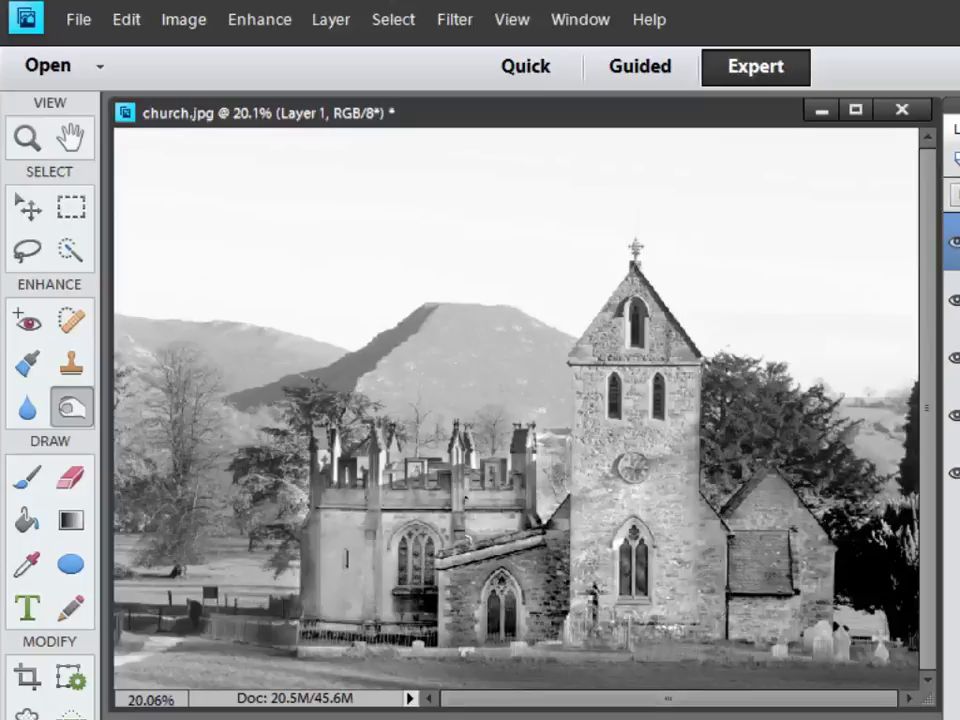
{"action": "mouse_move", "coordinate": [697, 566]}
{"action": "left_mouse_down"}
{"action": "mouse_move", "coordinate": [666, 524]}
{"action": "mouse_move", "coordinate": [666, 441]}
{"action": "mouse_move", "coordinate": [676, 509]}
{"action": "mouse_move", "coordinate": [667, 616]}
{"action": "mouse_move", "coordinate": [664, 441]}
{"action": "mouse_move", "coordinate": [681, 457]}
{"action": "mouse_move", "coordinate": [667, 625]}
{"action": "mouse_move", "coordinate": [672, 534]}
{"action": "mouse_move", "coordinate": [641, 480]}
{"action": "mouse_move", "coordinate": [650, 489]}
{"action": "mouse_move", "coordinate": [577, 534]}
{"action": "mouse_move", "coordinate": [587, 387]}
{"action": "mouse_move", "coordinate": [602, 462]}
{"action": "mouse_move", "coordinate": [634, 411]}
{"action": "mouse_move", "coordinate": [622, 418]}
{"action": "mouse_move", "coordinate": [619, 478]}
{"action": "mouse_move", "coordinate": [666, 516]}
{"action": "mouse_move", "coordinate": [682, 403]}
{"action": "mouse_move", "coordinate": [677, 442]}
{"action": "mouse_move", "coordinate": [620, 378]}
{"action": "mouse_move", "coordinate": [640, 363]}
{"action": "mouse_move", "coordinate": [588, 398]}
{"action": "mouse_move", "coordinate": [630, 297]}
{"action": "mouse_move", "coordinate": [637, 342]}
{"action": "left_mouse_up"}
{"action": "mouse_move", "coordinate": [566, 376]}
{"action": "left_mouse_down"}
{"action": "mouse_move", "coordinate": [518, 566]}
{"action": "mouse_move", "coordinate": [494, 562]}
{"action": "mouse_move", "coordinate": [490, 512]}
{"action": "mouse_move", "coordinate": [306, 516]}
{"action": "mouse_move", "coordinate": [303, 571]}
{"action": "mouse_move", "coordinate": [322, 559]}
{"action": "mouse_move", "coordinate": [319, 537]}
{"action": "mouse_move", "coordinate": [355, 618]}
{"action": "mouse_move", "coordinate": [369, 546]}
{"action": "mouse_move", "coordinate": [373, 594]}
{"action": "mouse_move", "coordinate": [381, 547]}
{"action": "mouse_move", "coordinate": [378, 576]}
{"action": "mouse_move", "coordinate": [331, 616]}
{"action": "mouse_move", "coordinate": [365, 579]}
{"action": "mouse_move", "coordinate": [345, 511]}
{"action": "mouse_move", "coordinate": [333, 566]}
{"action": "left_mouse_up"}
{"action": "mouse_move", "coordinate": [440, 611]}
{"action": "left_mouse_down"}
{"action": "mouse_move", "coordinate": [410, 552]}
{"action": "mouse_move", "coordinate": [488, 543]}
{"action": "mouse_move", "coordinate": [388, 525]}
{"action": "mouse_move", "coordinate": [418, 510]}
{"action": "mouse_move", "coordinate": [505, 504]}
{"action": "mouse_move", "coordinate": [483, 467]}
{"action": "mouse_move", "coordinate": [330, 499]}
{"action": "mouse_move", "coordinate": [521, 476]}
{"action": "mouse_move", "coordinate": [511, 530]}
{"action": "left_mouse_up"}
{"action": "mouse_move", "coordinate": [604, 563]}
{"action": "left_mouse_down"}
{"action": "mouse_move", "coordinate": [643, 533]}
{"action": "mouse_move", "coordinate": [697, 598]}
{"action": "mouse_move", "coordinate": [716, 581]}
{"action": "mouse_move", "coordinate": [601, 637]}
{"action": "mouse_move", "coordinate": [621, 642]}
{"action": "mouse_move", "coordinate": [534, 638]}
{"action": "mouse_move", "coordinate": [757, 621]}
{"action": "mouse_move", "coordinate": [770, 589]}
{"action": "mouse_move", "coordinate": [759, 513]}
{"action": "mouse_move", "coordinate": [752, 521]}
{"action": "mouse_move", "coordinate": [799, 557]}
{"action": "mouse_move", "coordinate": [798, 541]}
{"action": "mouse_move", "coordinate": [803, 592]}
{"action": "left_mouse_up"}
Step: Burn the churchyard ground and field below and left of the church
{"action": "left_click_drag", "start_coordinate": [815, 660], "coordinate": [697, 653]}
{"action": "mouse_move", "coordinate": [822, 672]}
{"action": "left_mouse_down"}
{"action": "mouse_move", "coordinate": [450, 654]}
{"action": "mouse_move", "coordinate": [497, 681]}
{"action": "mouse_move", "coordinate": [452, 681]}
{"action": "mouse_move", "coordinate": [362, 666]}
{"action": "mouse_move", "coordinate": [527, 662]}
{"action": "mouse_move", "coordinate": [279, 649]}
{"action": "mouse_move", "coordinate": [225, 662]}
{"action": "mouse_move", "coordinate": [272, 663]}
{"action": "mouse_move", "coordinate": [214, 677]}
{"action": "mouse_move", "coordinate": [127, 662]}
{"action": "mouse_move", "coordinate": [253, 658]}
{"action": "mouse_move", "coordinate": [345, 672]}
{"action": "mouse_move", "coordinate": [429, 664]}
{"action": "mouse_move", "coordinate": [242, 671]}
{"action": "mouse_move", "coordinate": [181, 660]}
{"action": "left_mouse_up"}
{"action": "mouse_move", "coordinate": [310, 655]}
{"action": "left_mouse_down"}
{"action": "mouse_move", "coordinate": [313, 624]}
{"action": "mouse_move", "coordinate": [285, 606]}
{"action": "mouse_move", "coordinate": [282, 563]}
{"action": "left_mouse_up"}
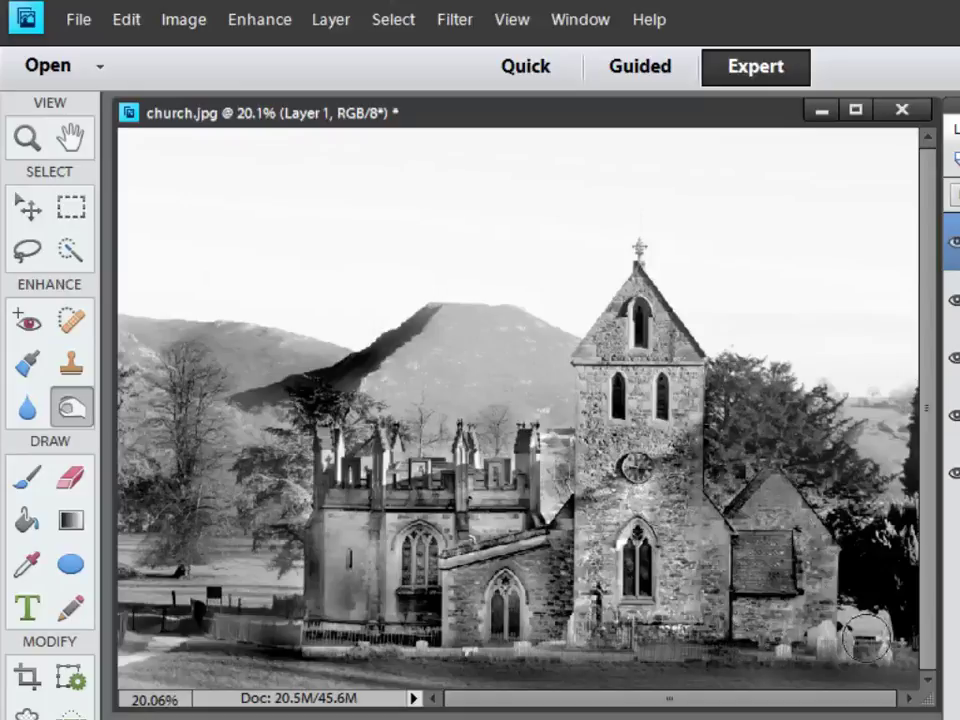
{"action": "left_click_drag", "start_coordinate": [707, 673], "coordinate": [594, 677]}
{"action": "mouse_move", "coordinate": [768, 632]}
{"action": "left_mouse_down"}
{"action": "mouse_move", "coordinate": [688, 657]}
{"action": "mouse_move", "coordinate": [435, 657]}
{"action": "mouse_move", "coordinate": [318, 644]}
{"action": "mouse_move", "coordinate": [877, 658]}
{"action": "mouse_move", "coordinate": [902, 675]}
{"action": "left_mouse_up"}
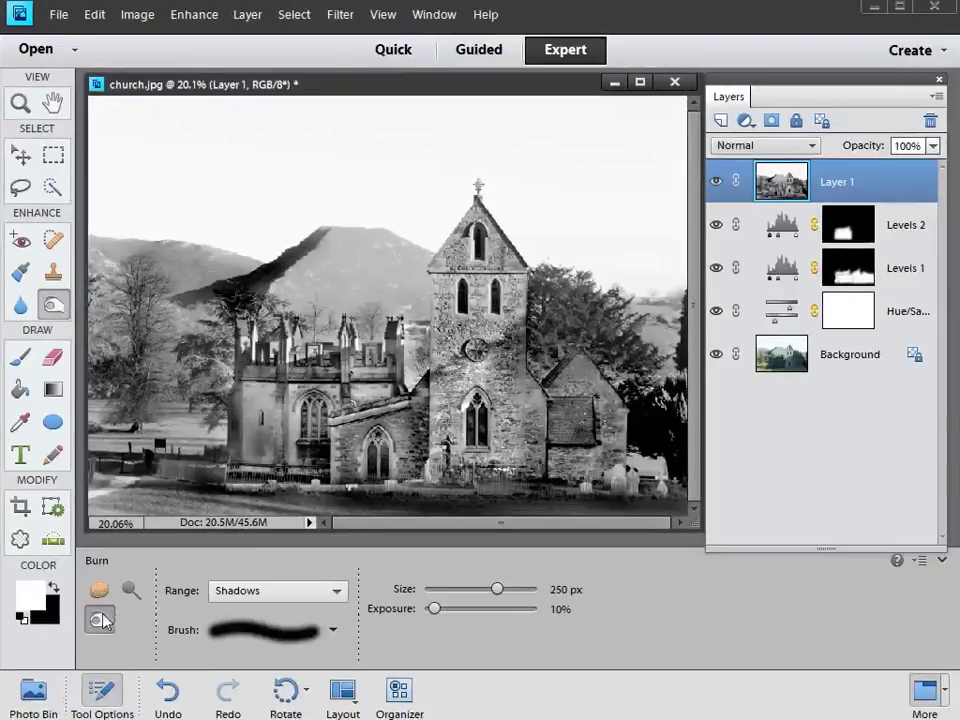
Step: Switch the Burn range to Midtones and enlarge the brush to 400 px
{"action": "left_click", "coordinate": [249, 597]}
{"action": "left_click", "coordinate": [262, 592]}
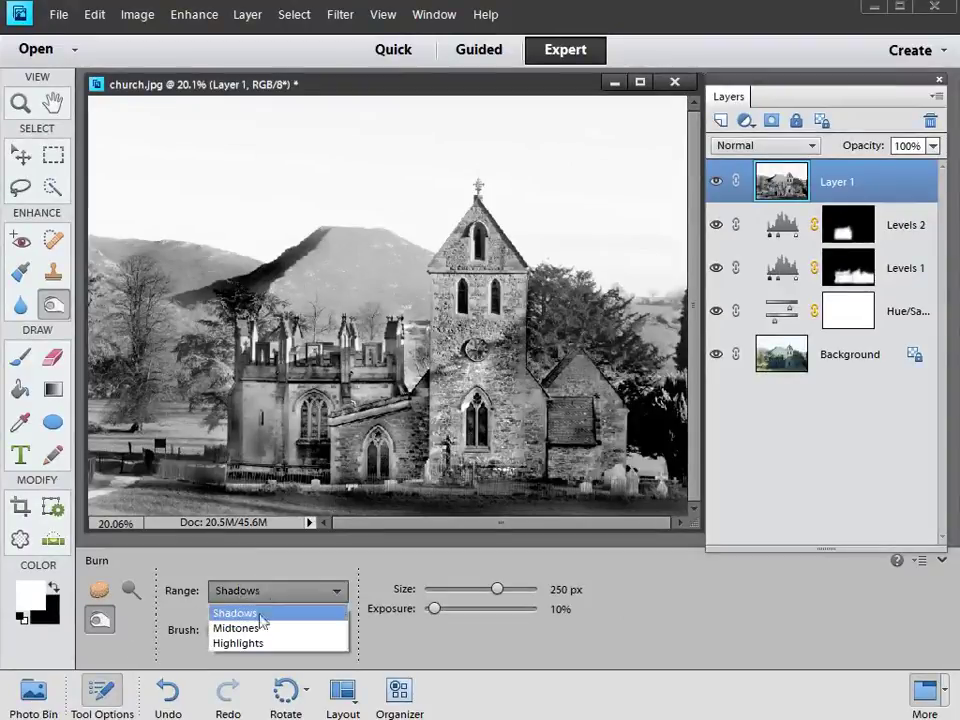
{"action": "left_click", "coordinate": [258, 625]}
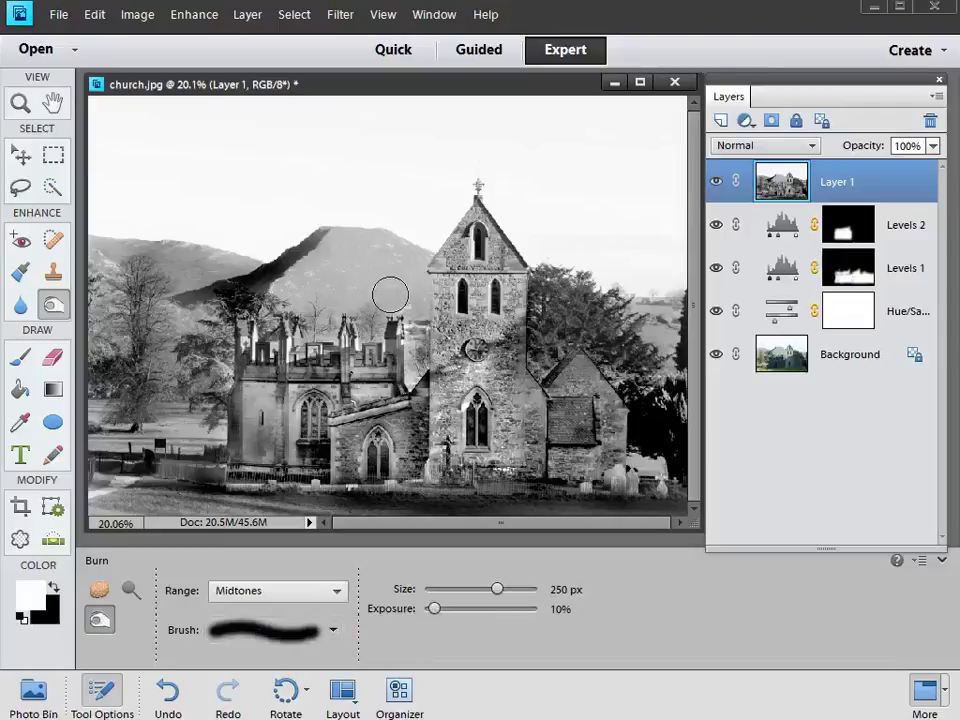
{"action": "key", "text": "bracketright"}
{"action": "key", "text": "bracketright"}
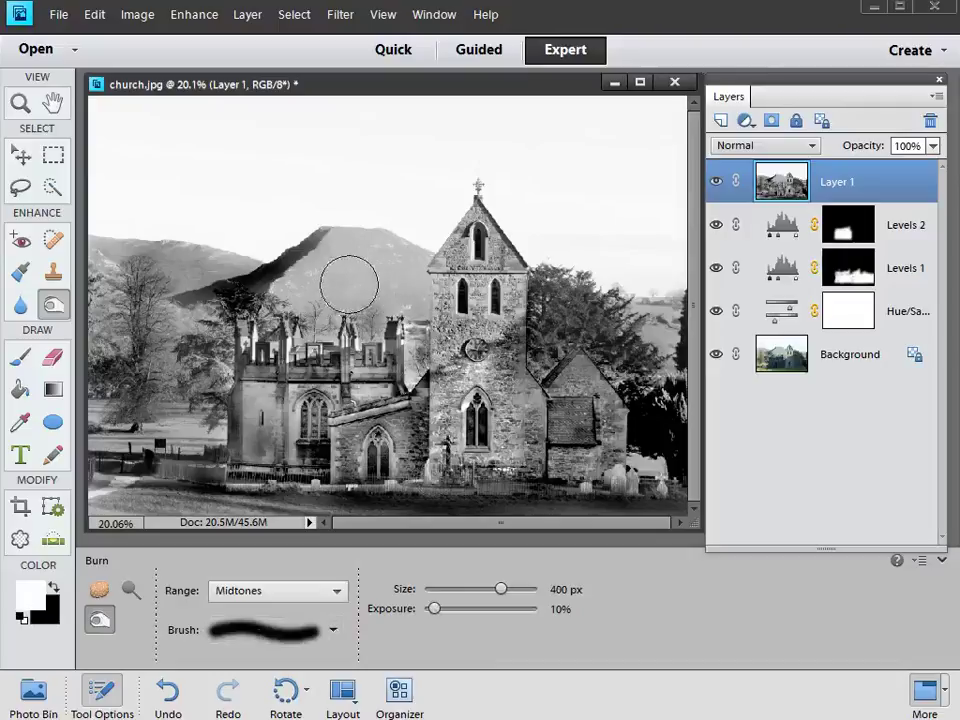
Step: Burn the midtones of the mountain ridge, left hills and right-hand building
{"action": "mouse_move", "coordinate": [331, 246]}
{"action": "left_mouse_down"}
{"action": "mouse_move", "coordinate": [424, 253]}
{"action": "mouse_move", "coordinate": [244, 274]}
{"action": "mouse_move", "coordinate": [424, 272]}
{"action": "mouse_move", "coordinate": [396, 300]}
{"action": "mouse_move", "coordinate": [321, 261]}
{"action": "mouse_move", "coordinate": [257, 272]}
{"action": "mouse_move", "coordinate": [336, 272]}
{"action": "mouse_move", "coordinate": [254, 312]}
{"action": "mouse_move", "coordinate": [292, 318]}
{"action": "mouse_move", "coordinate": [420, 246]}
{"action": "mouse_move", "coordinate": [407, 235]}
{"action": "mouse_move", "coordinate": [299, 246]}
{"action": "mouse_move", "coordinate": [420, 246]}
{"action": "mouse_move", "coordinate": [409, 281]}
{"action": "mouse_move", "coordinate": [322, 272]}
{"action": "mouse_move", "coordinate": [357, 297]}
{"action": "mouse_move", "coordinate": [396, 251]}
{"action": "mouse_move", "coordinate": [428, 267]}
{"action": "mouse_move", "coordinate": [325, 318]}
{"action": "left_mouse_up"}
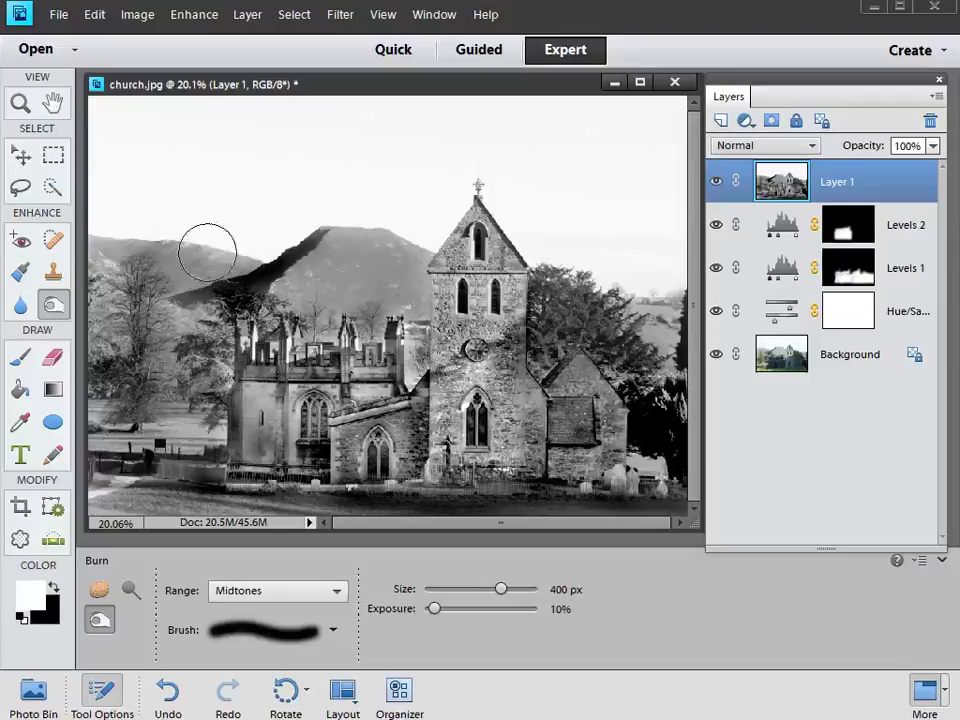
{"action": "left_click_drag", "start_coordinate": [87, 289], "coordinate": [97, 289]}
{"action": "left_click_drag", "start_coordinate": [400, 84], "coordinate": [386, 86]}
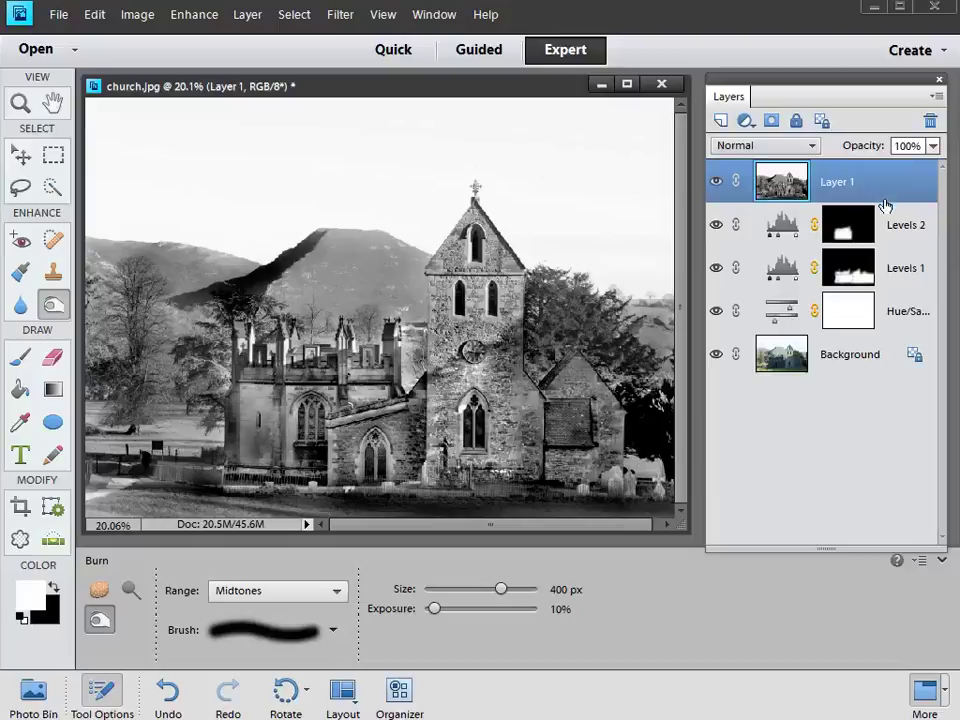
Step: Duplicate Layer 1 as Layer 1 copy and briefly toggle its visibility to compare
{"action": "key", "text": "ctrl+j"}
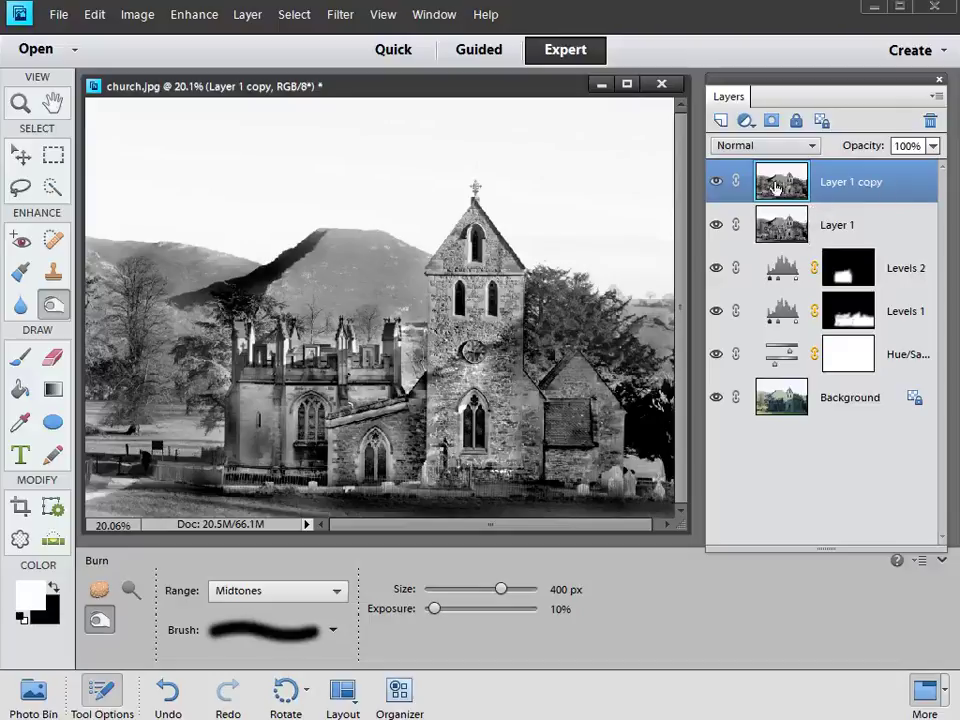
{"action": "left_click", "coordinate": [716, 184]}
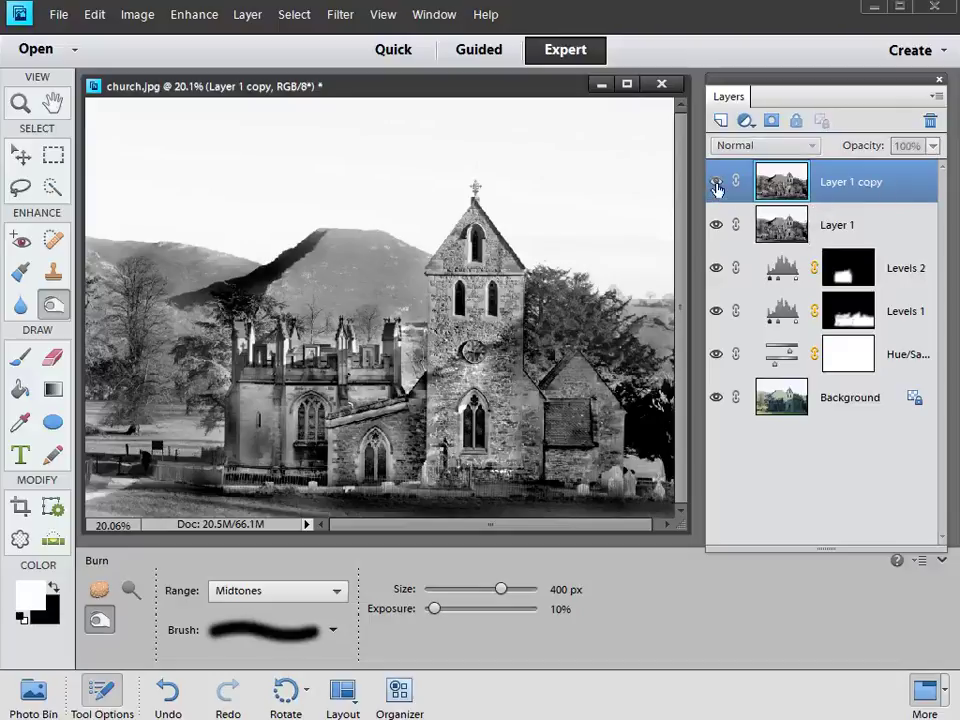
{"action": "left_click", "coordinate": [716, 186]}
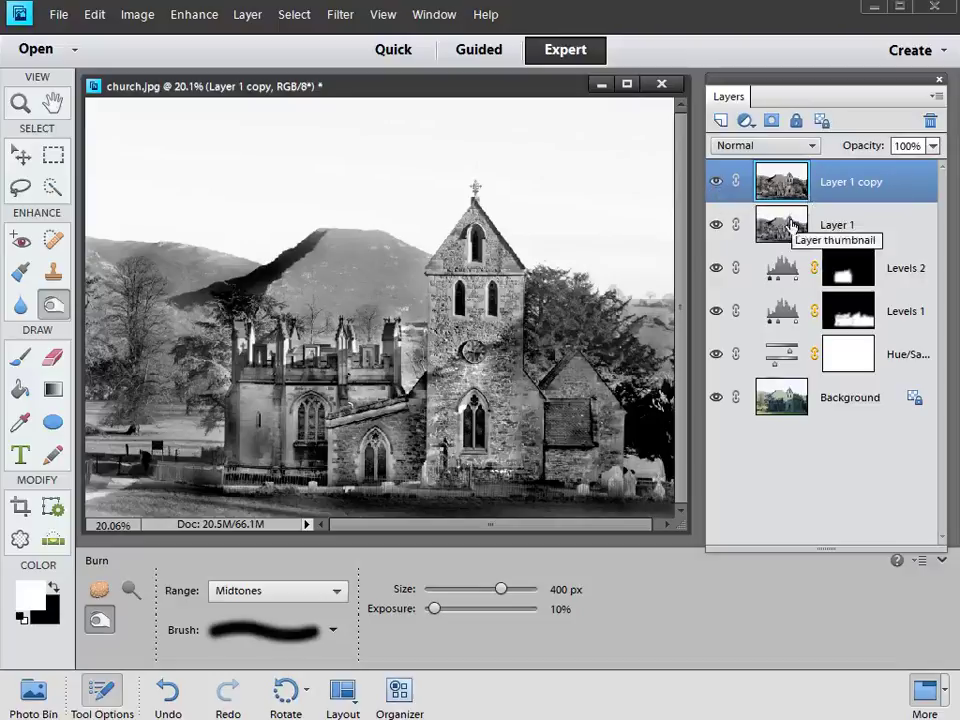
Step: Switch to the Dodge tool on Highlights at 250 px and lower Exposure to 5%
{"action": "left_click", "coordinate": [133, 590]}
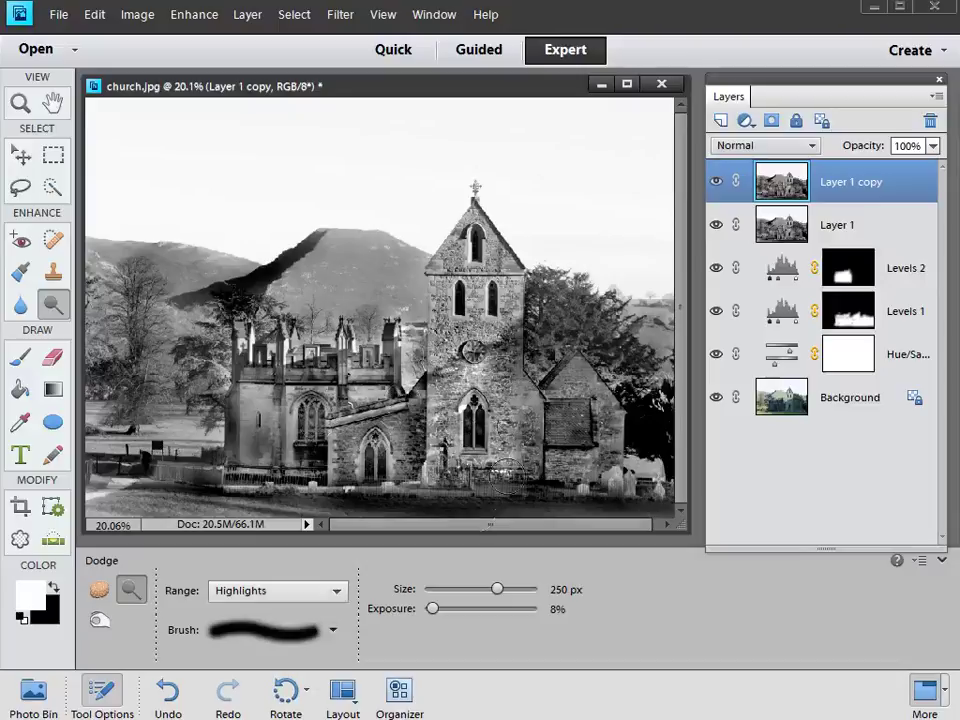
{"action": "left_click_drag", "start_coordinate": [433, 614], "coordinate": [430, 616]}
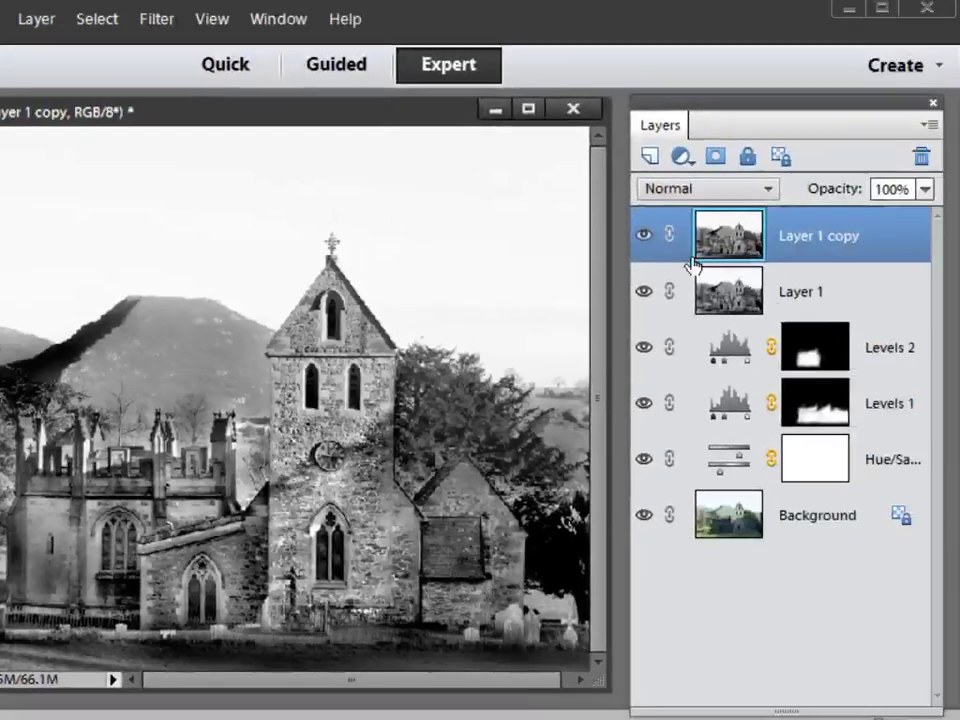
{"action": "left_click", "coordinate": [643, 237]}
{"action": "left_click", "coordinate": [643, 291]}
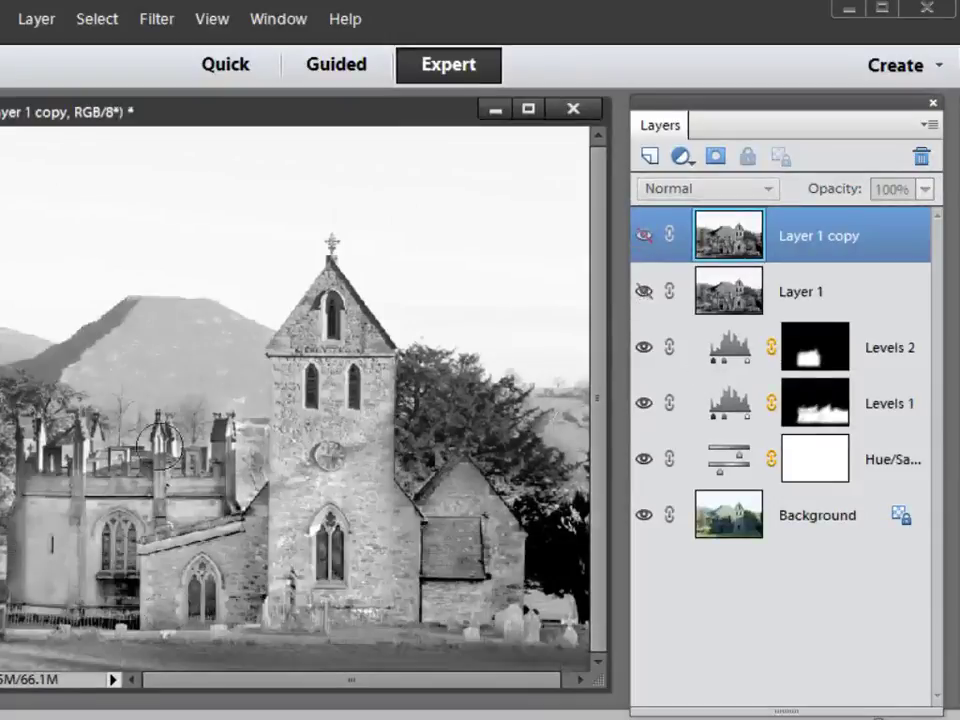
{"action": "left_click", "coordinate": [643, 292]}
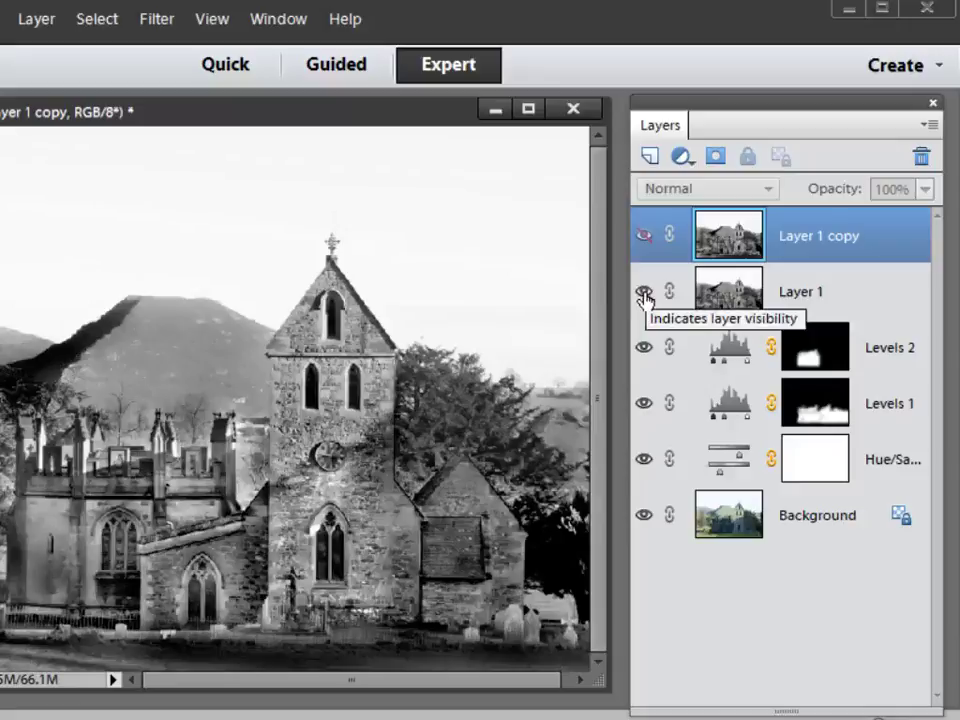
{"action": "left_click", "coordinate": [643, 292]}
{"action": "left_click", "coordinate": [643, 292]}
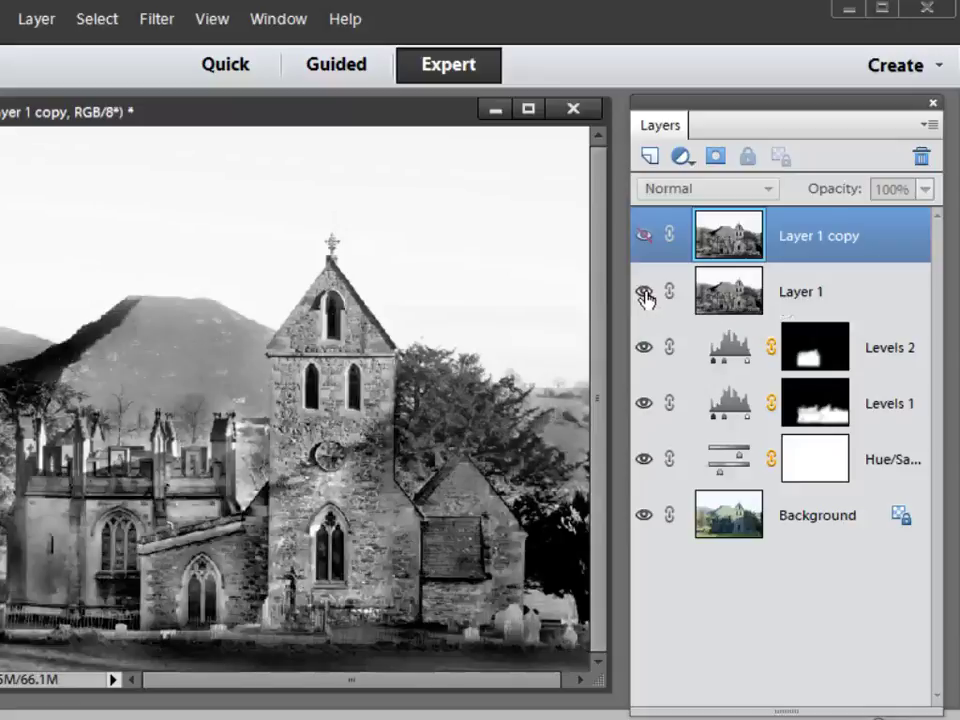
{"action": "left_click", "coordinate": [645, 238]}
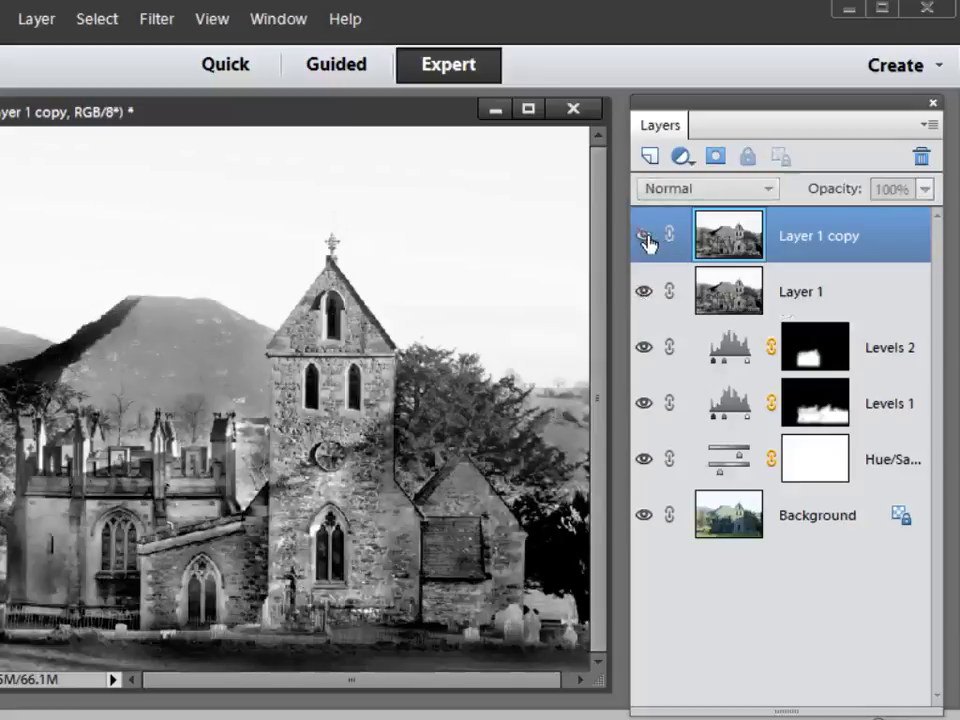
{"action": "left_click", "coordinate": [645, 240]}
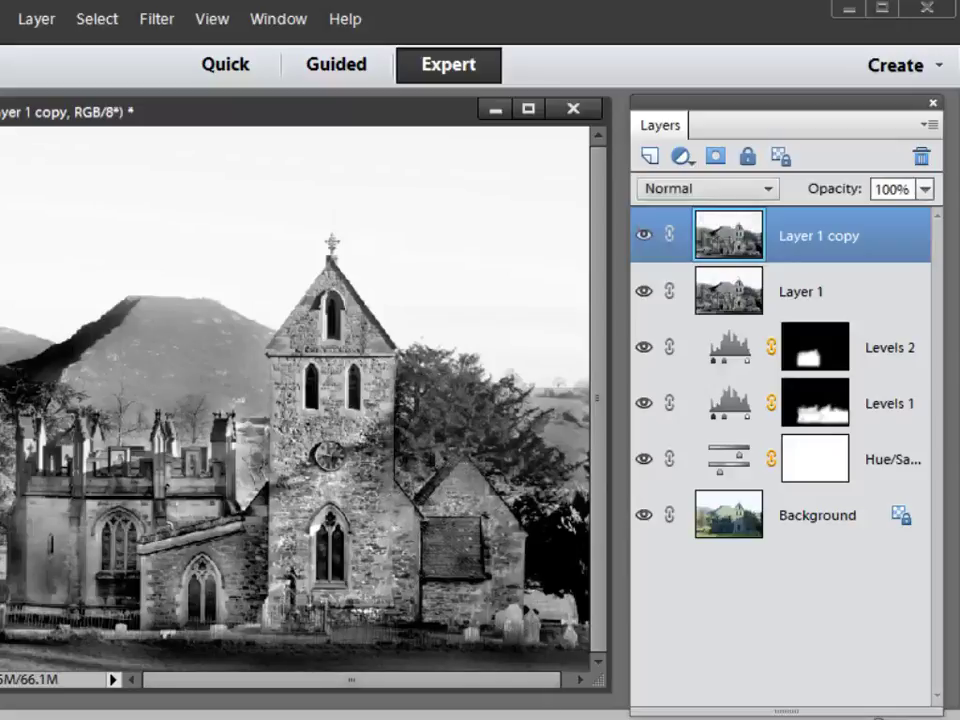
{"action": "left_click", "coordinate": [644, 236]}
{"action": "left_click", "coordinate": [644, 236]}
{"action": "left_click", "coordinate": [644, 238]}
{"action": "left_click", "coordinate": [644, 238]}
{"action": "left_click", "coordinate": [644, 238]}
{"action": "left_click", "coordinate": [644, 238]}
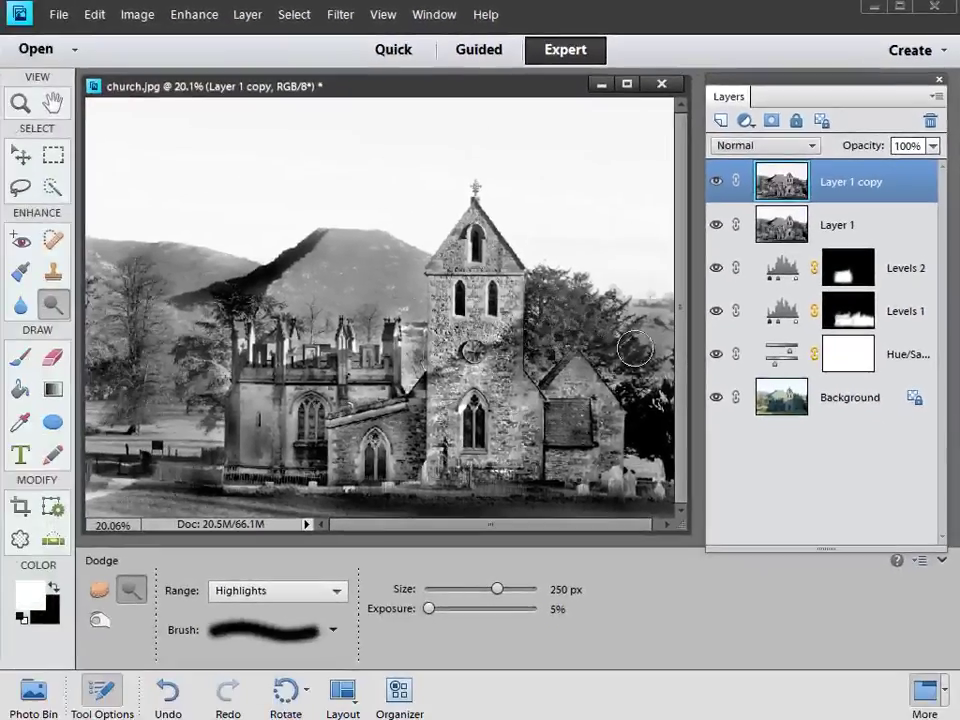
Step: Dodge the tower, gravestones, left wall up to the battlements, hill and left-hand trees
{"action": "mouse_move", "coordinate": [634, 348]}
{"action": "left_mouse_down"}
{"action": "mouse_move", "coordinate": [561, 315]}
{"action": "mouse_move", "coordinate": [579, 311]}
{"action": "mouse_move", "coordinate": [615, 343]}
{"action": "mouse_move", "coordinate": [648, 411]}
{"action": "left_mouse_up"}
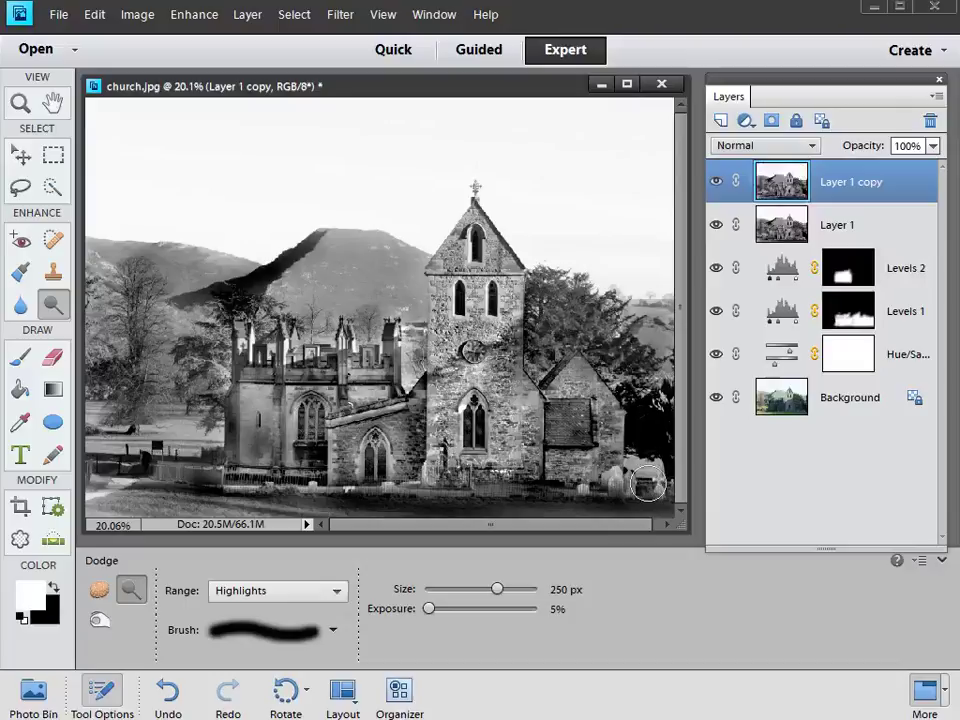
{"action": "left_click_drag", "start_coordinate": [603, 477], "coordinate": [598, 472]}
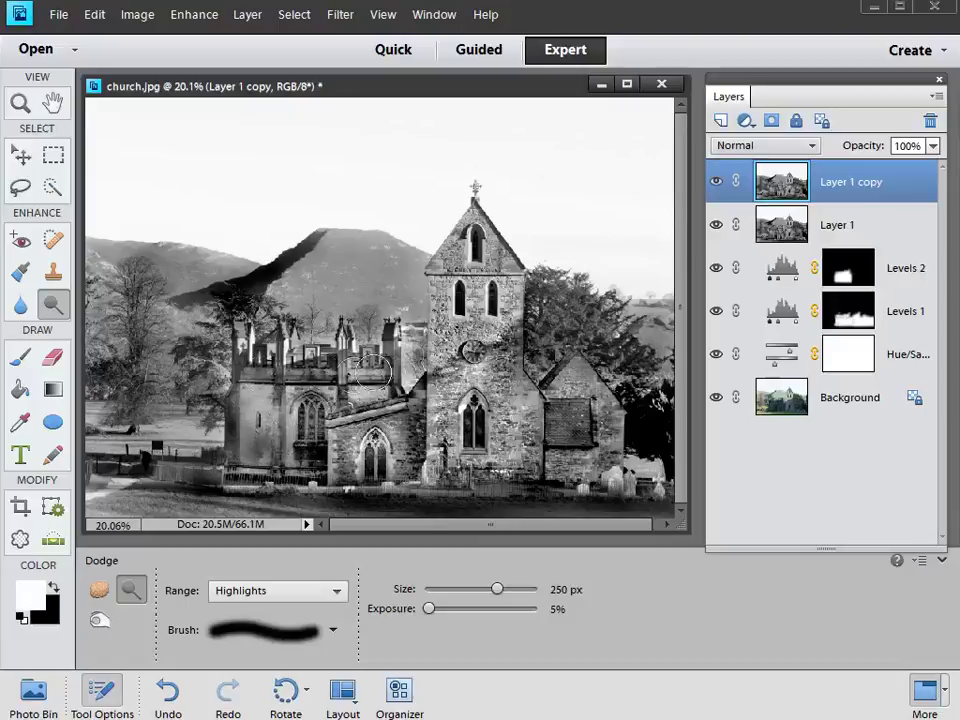
{"action": "mouse_move", "coordinate": [236, 395]}
{"action": "left_mouse_down"}
{"action": "mouse_move", "coordinate": [255, 437]}
{"action": "mouse_move", "coordinate": [256, 388]}
{"action": "left_mouse_up"}
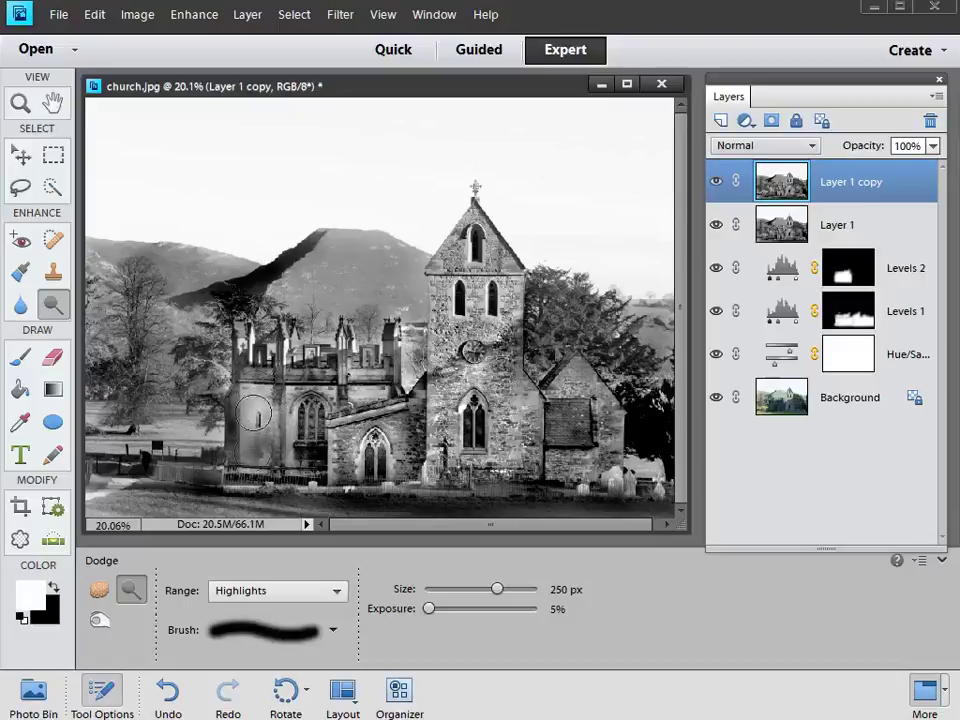
{"action": "mouse_move", "coordinate": [252, 452]}
{"action": "left_mouse_down"}
{"action": "mouse_move", "coordinate": [250, 367]}
{"action": "mouse_move", "coordinate": [327, 368]}
{"action": "left_mouse_up"}
{"action": "mouse_move", "coordinate": [349, 316]}
{"action": "left_mouse_down"}
{"action": "mouse_move", "coordinate": [381, 249]}
{"action": "mouse_move", "coordinate": [354, 251]}
{"action": "mouse_move", "coordinate": [388, 249]}
{"action": "mouse_move", "coordinate": [366, 259]}
{"action": "mouse_move", "coordinate": [364, 274]}
{"action": "mouse_move", "coordinate": [405, 291]}
{"action": "mouse_move", "coordinate": [326, 294]}
{"action": "mouse_move", "coordinate": [407, 268]}
{"action": "mouse_move", "coordinate": [180, 298]}
{"action": "mouse_move", "coordinate": [231, 264]}
{"action": "mouse_move", "coordinate": [145, 340]}
{"action": "left_mouse_up"}
{"action": "left_click_drag", "start_coordinate": [171, 408], "coordinate": [205, 419]}
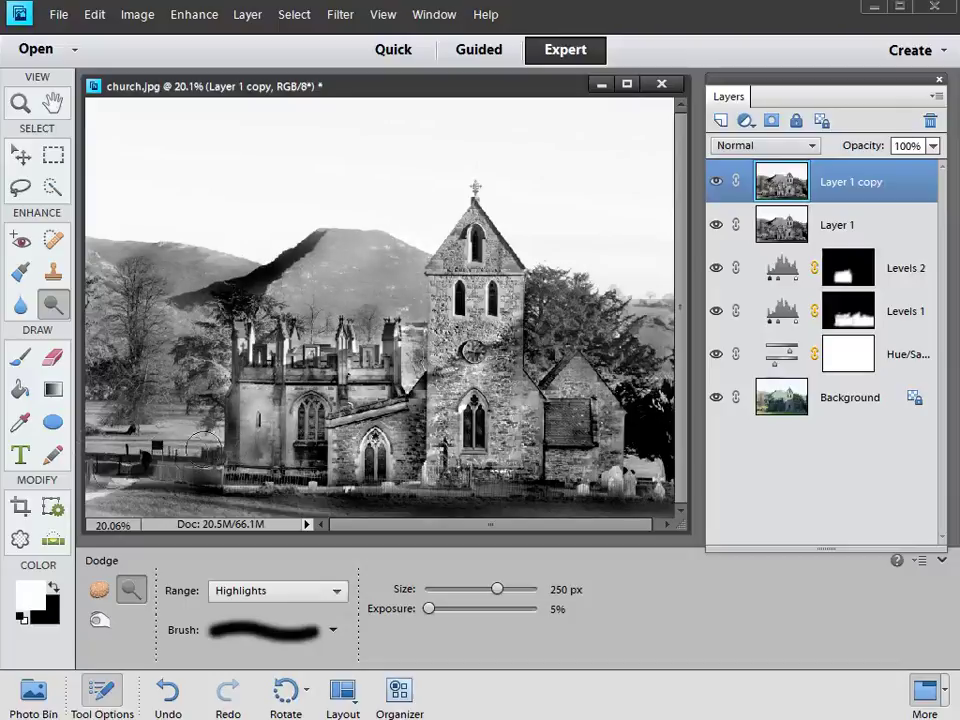
{"action": "mouse_move", "coordinate": [112, 468]}
{"action": "left_mouse_down"}
{"action": "mouse_move", "coordinate": [130, 330]}
{"action": "mouse_move", "coordinate": [117, 335]}
{"action": "mouse_move", "coordinate": [195, 333]}
{"action": "left_mouse_up"}
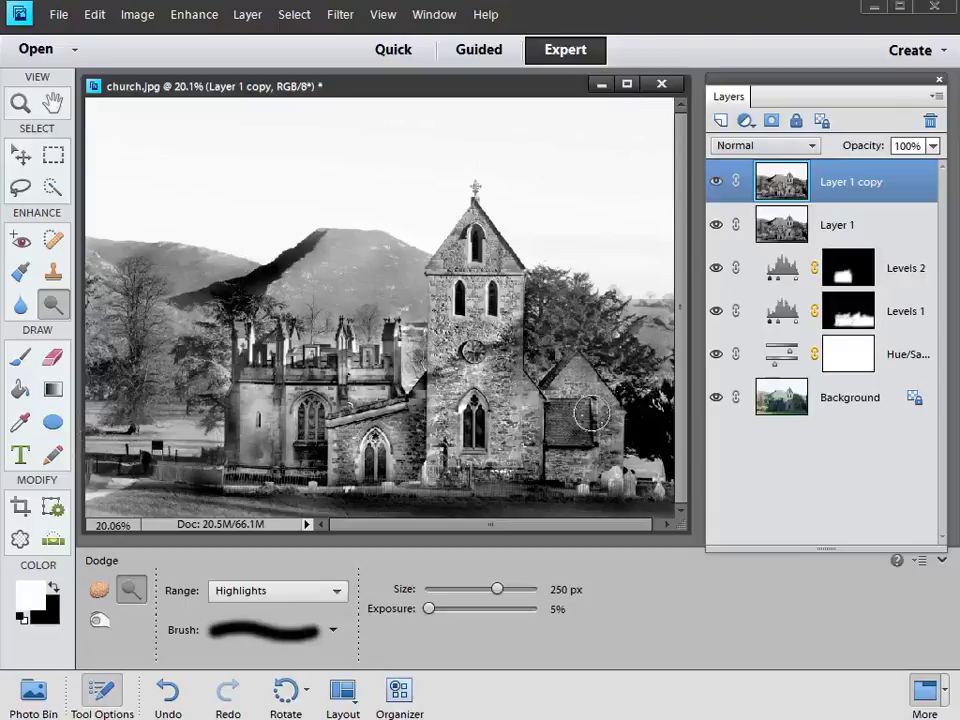
{"action": "left_click", "coordinate": [715, 188]}
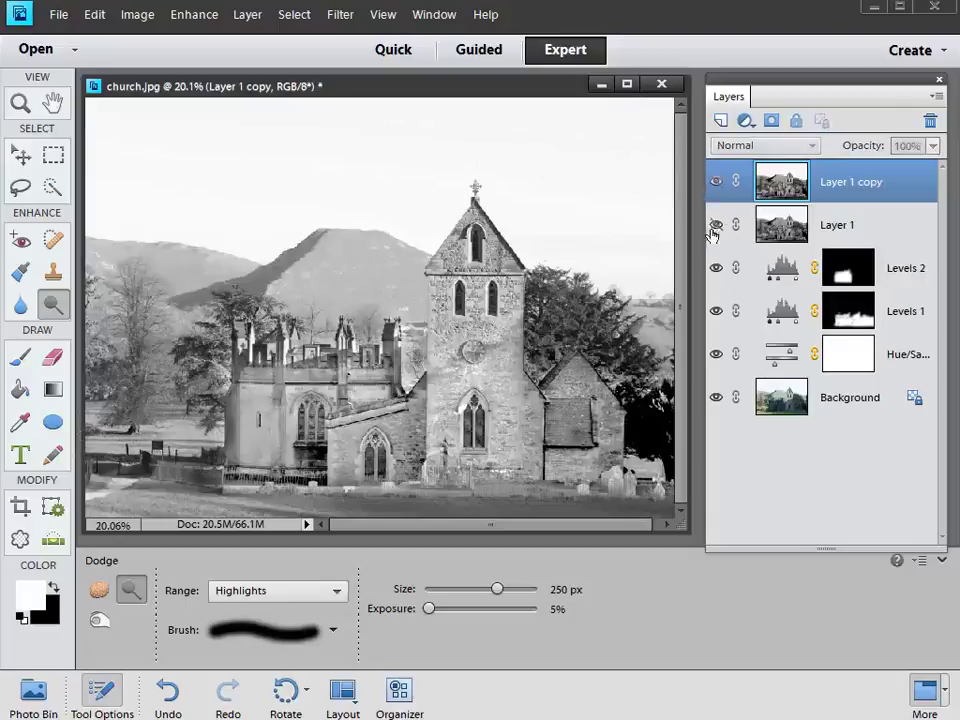
{"action": "left_click", "coordinate": [715, 229]}
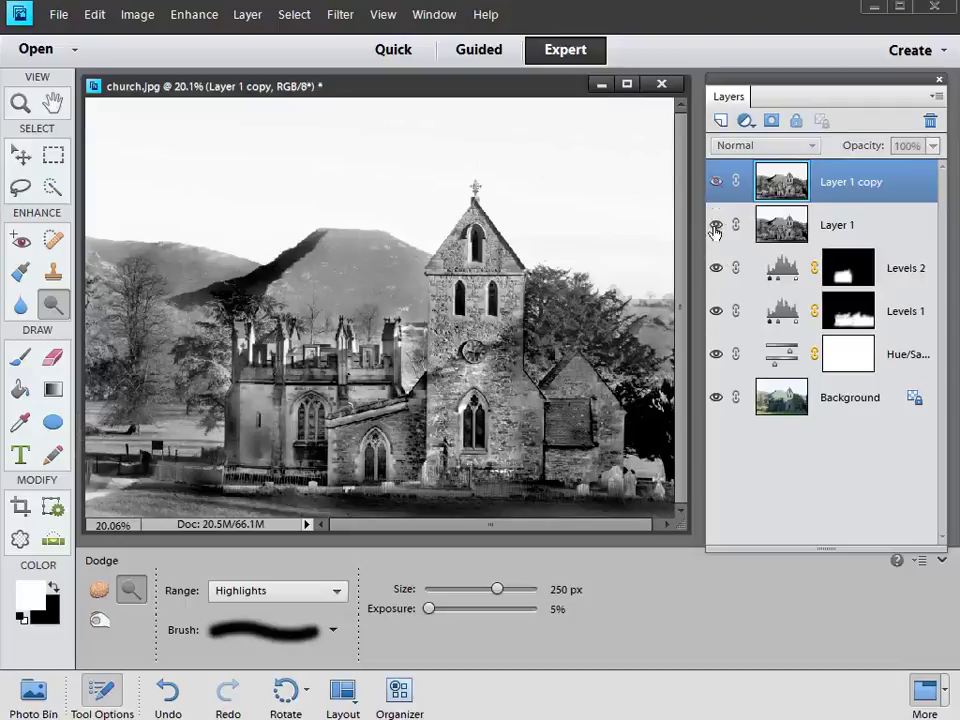
{"action": "left_click", "coordinate": [715, 187]}
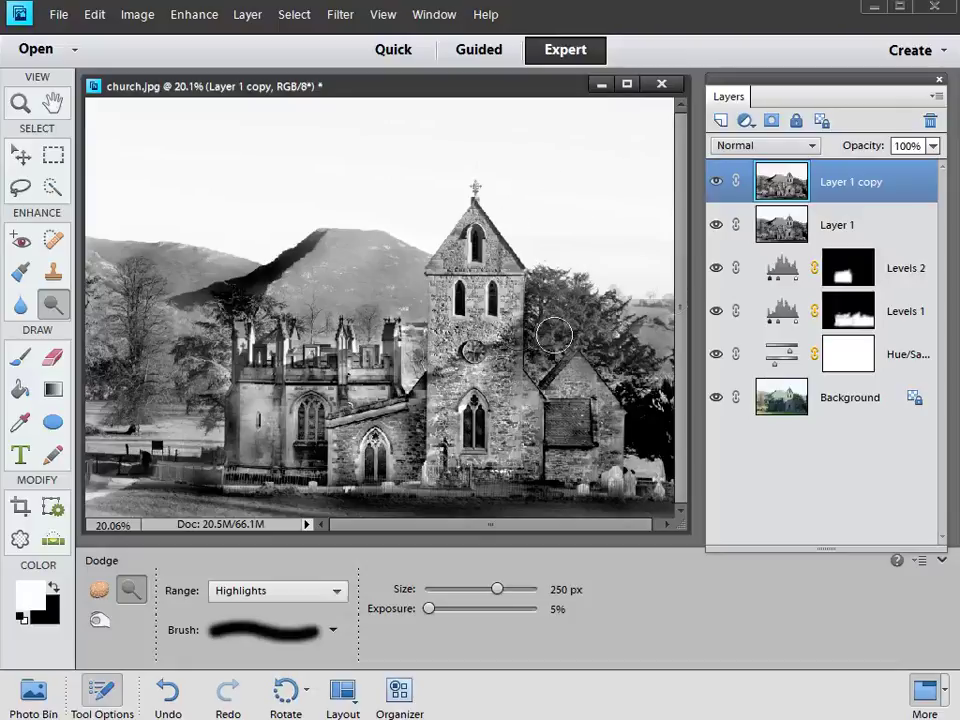
Step: Add an empty Layer 2, marquee-select a sky rectangle beside the tower, and reset colours to black/white
{"action": "left_click", "coordinate": [721, 122]}
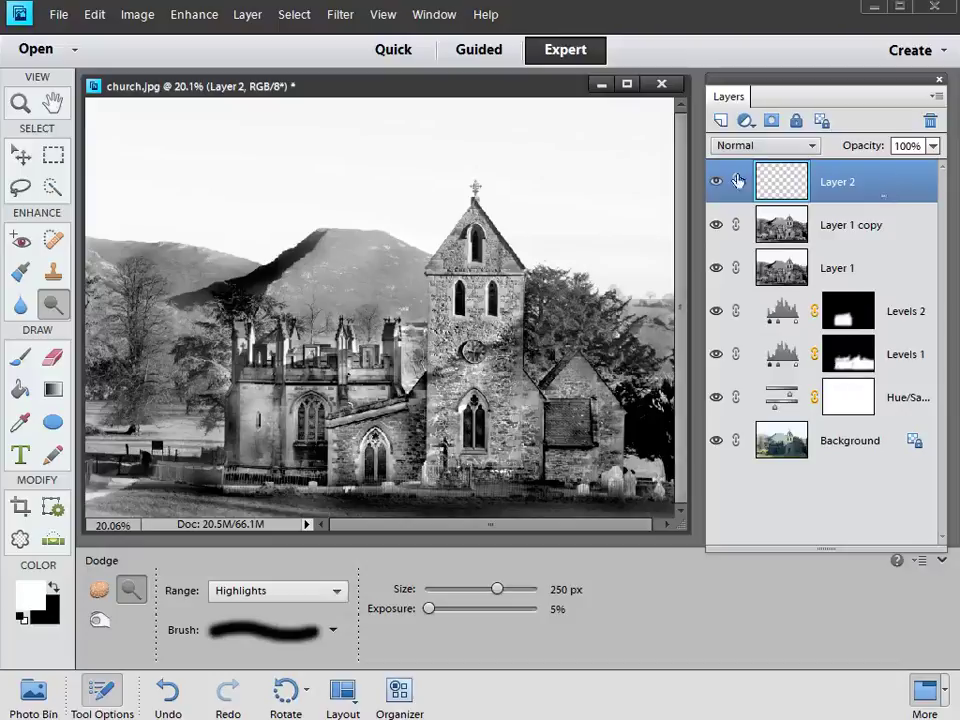
{"action": "left_click", "coordinate": [57, 158]}
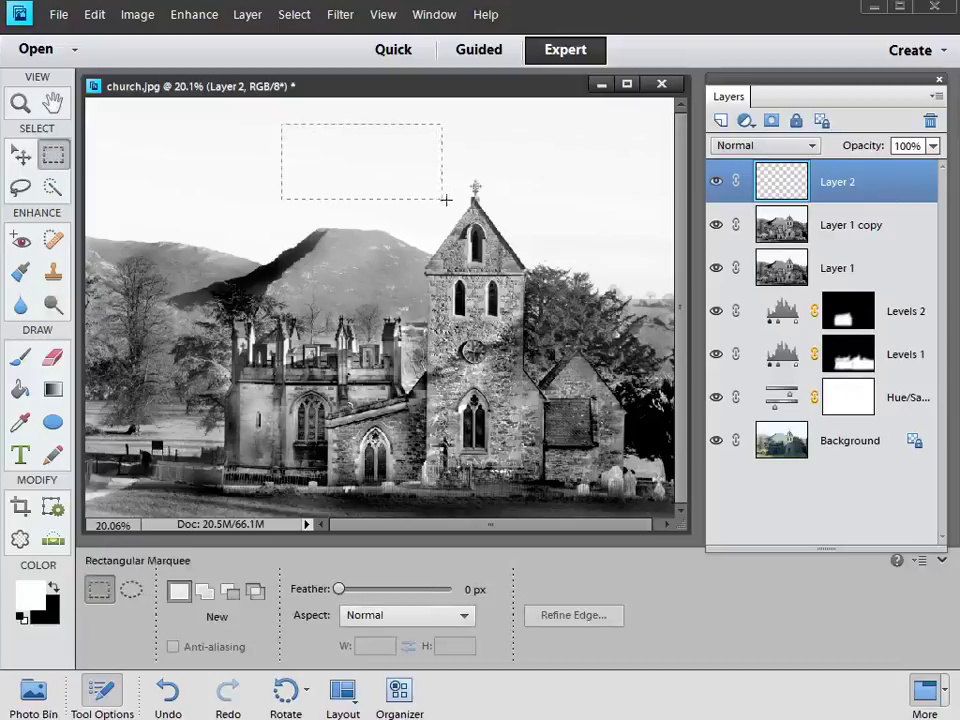
{"action": "left_click_drag", "start_coordinate": [451, 200], "coordinate": [454, 202]}
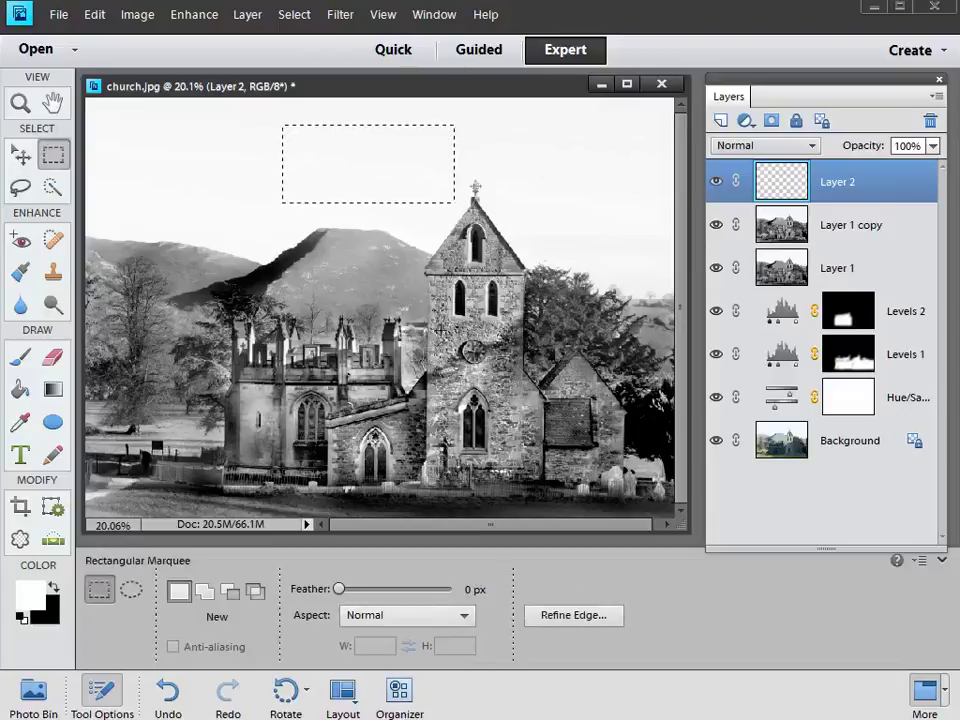
{"action": "key", "text": "d"}
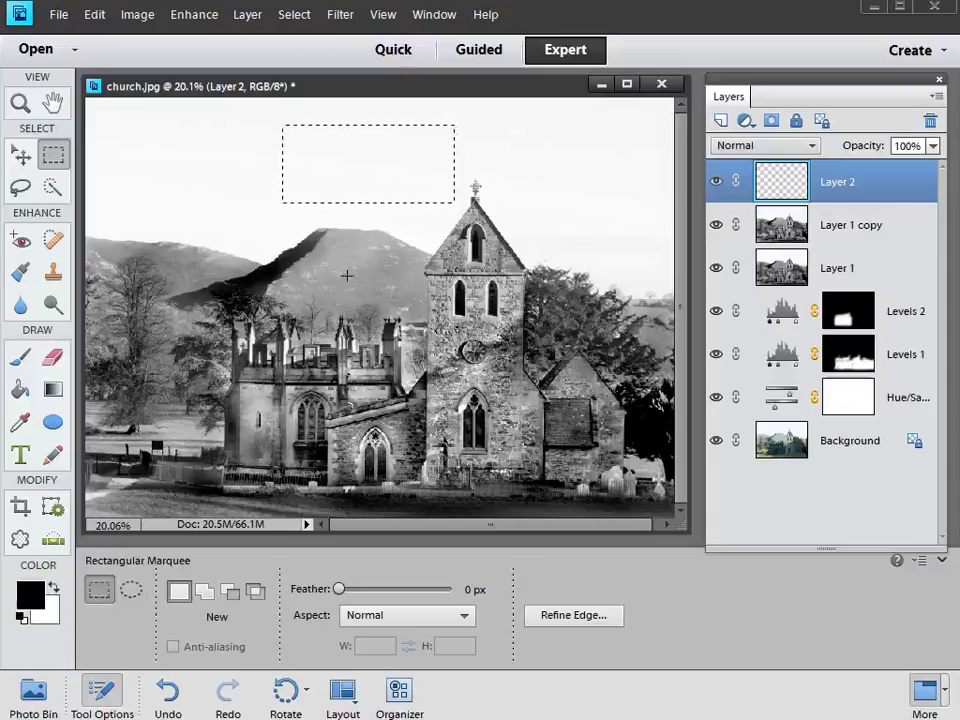
Step: Apply Filter > Render > Clouds to the selection, then re-render it with Ctrl+F for a new pattern
{"action": "left_click", "coordinate": [340, 14]}
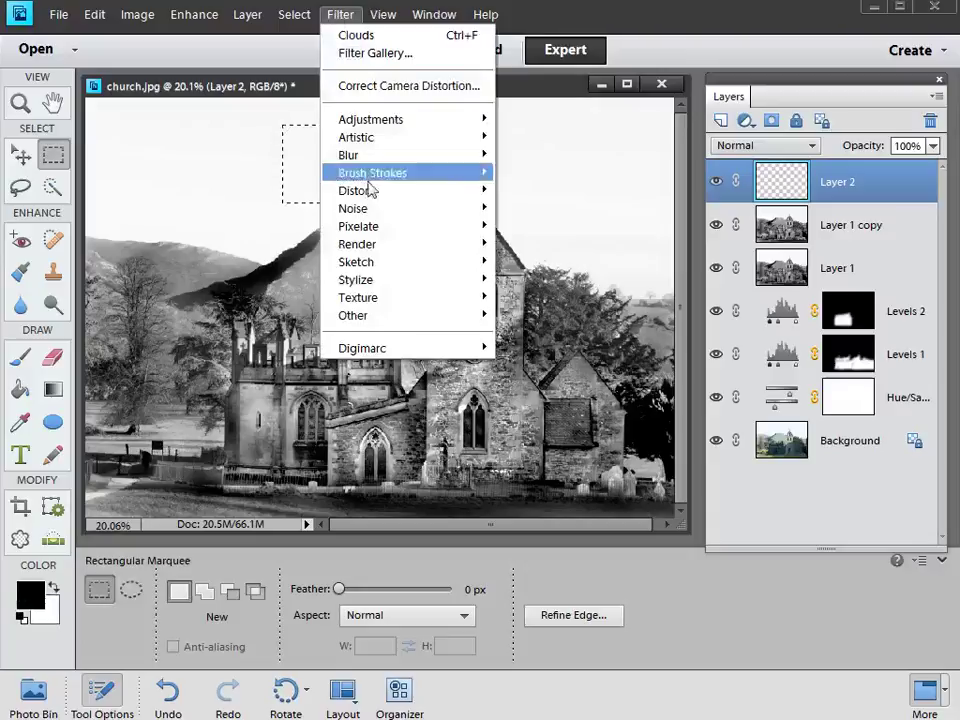
{"action": "mouse_move", "coordinate": [368, 248]}
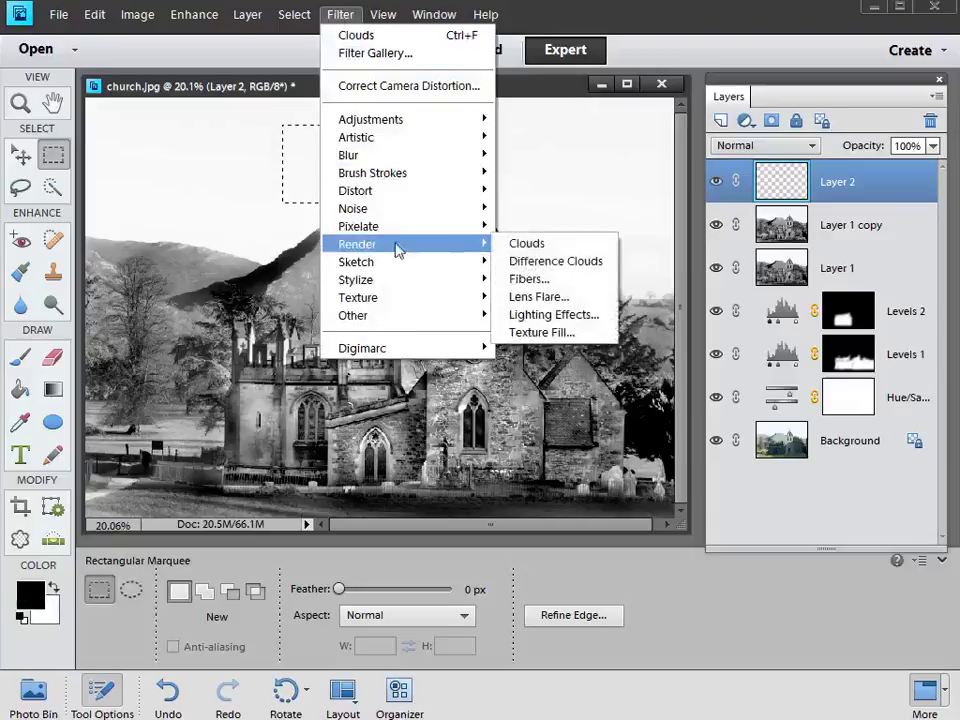
{"action": "left_click", "coordinate": [524, 242]}
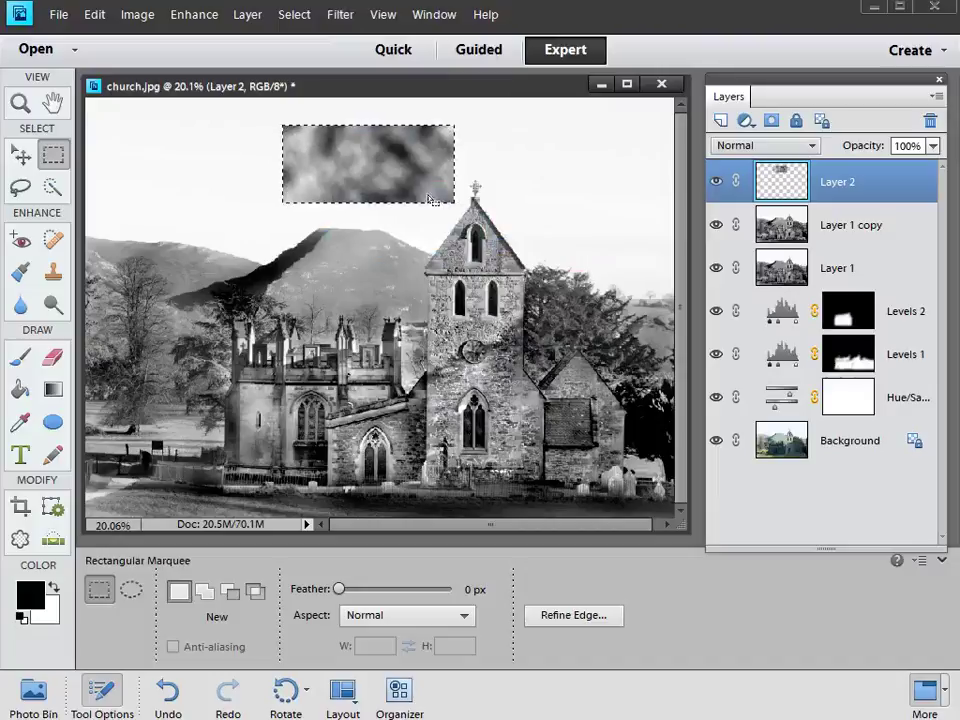
{"action": "key", "text": "ctrl+f"}
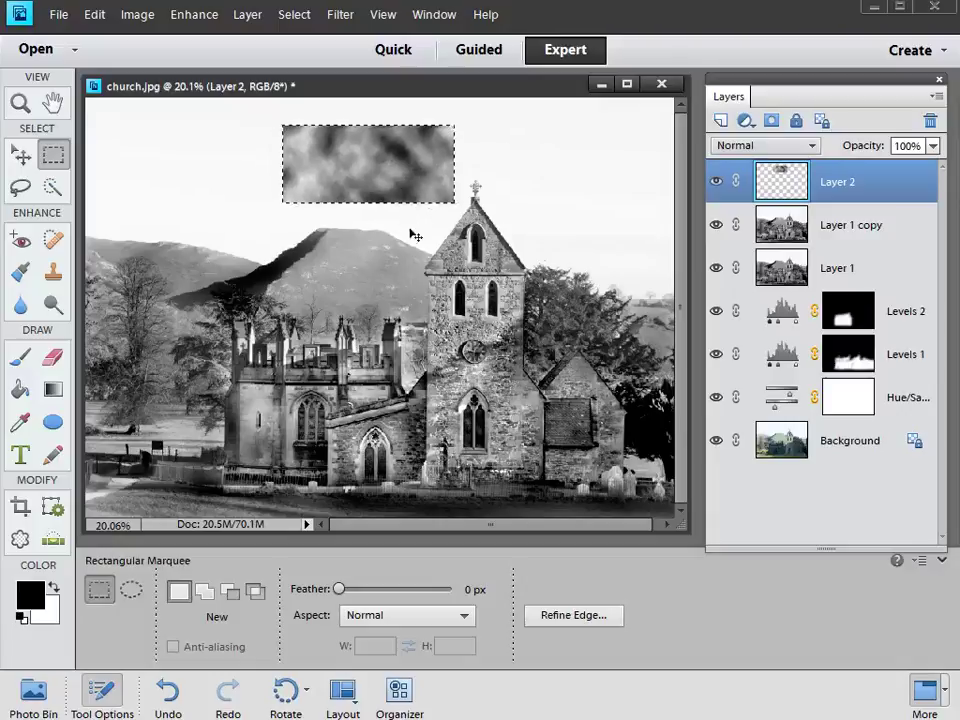
Step: Free-transform the clouds across the whole sky to 354.24% width and 276.70% height, zooming out to see it all
{"action": "key", "text": "ctrl+t"}
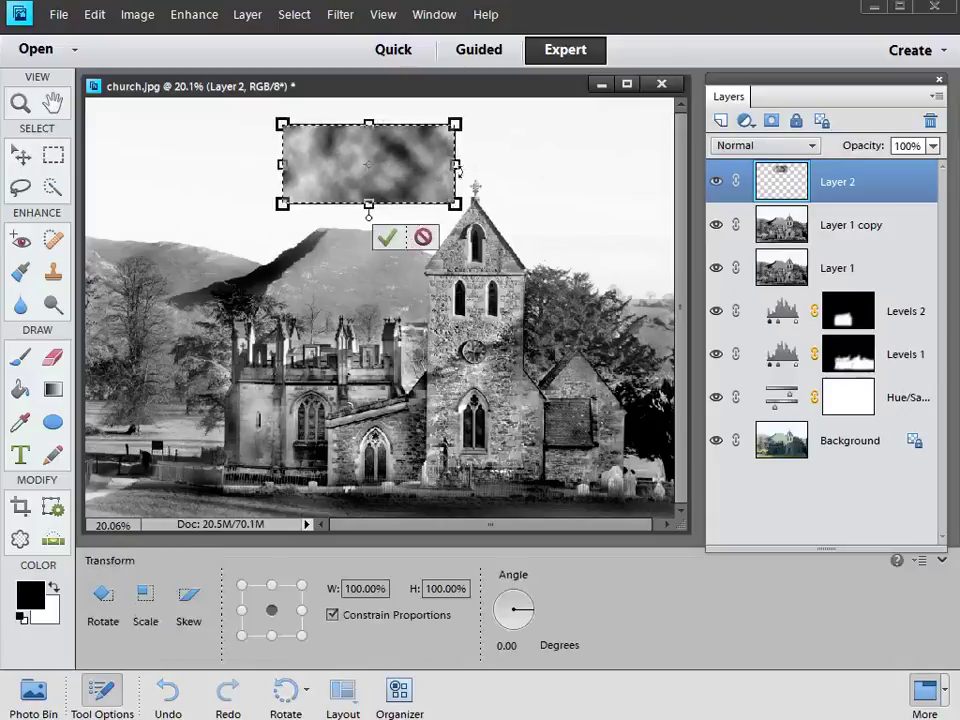
{"action": "left_click_drag", "start_coordinate": [456, 164], "coordinate": [677, 164]}
{"action": "left_click_drag", "start_coordinate": [246, 168], "coordinate": [84, 164]}
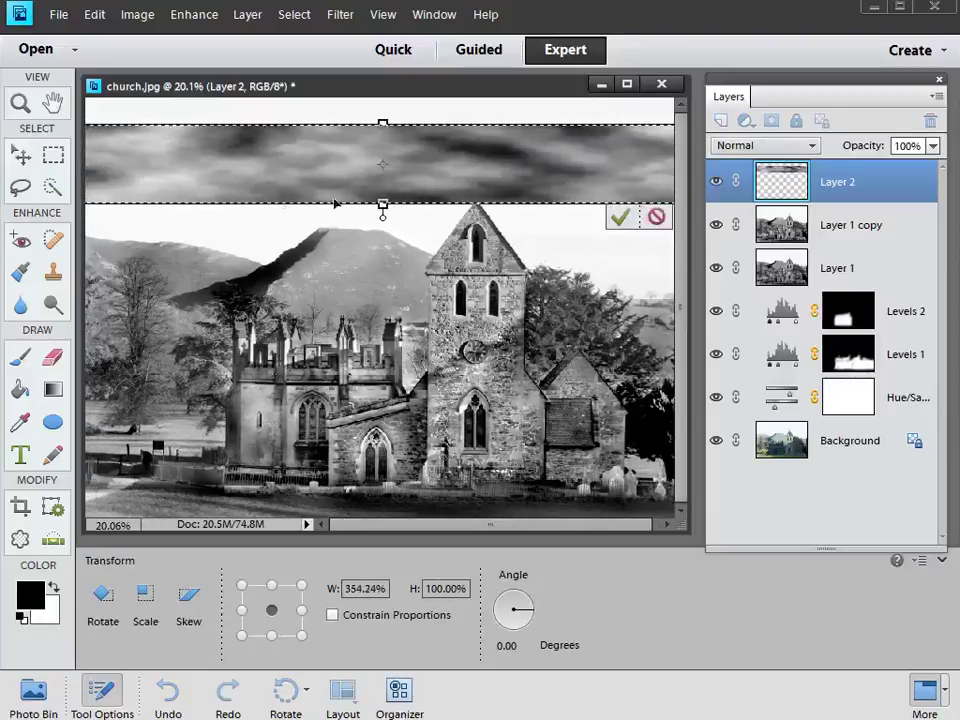
{"action": "left_click_drag", "start_coordinate": [383, 203], "coordinate": [379, 316]}
{"action": "left_click_drag", "start_coordinate": [382, 124], "coordinate": [383, 99]}
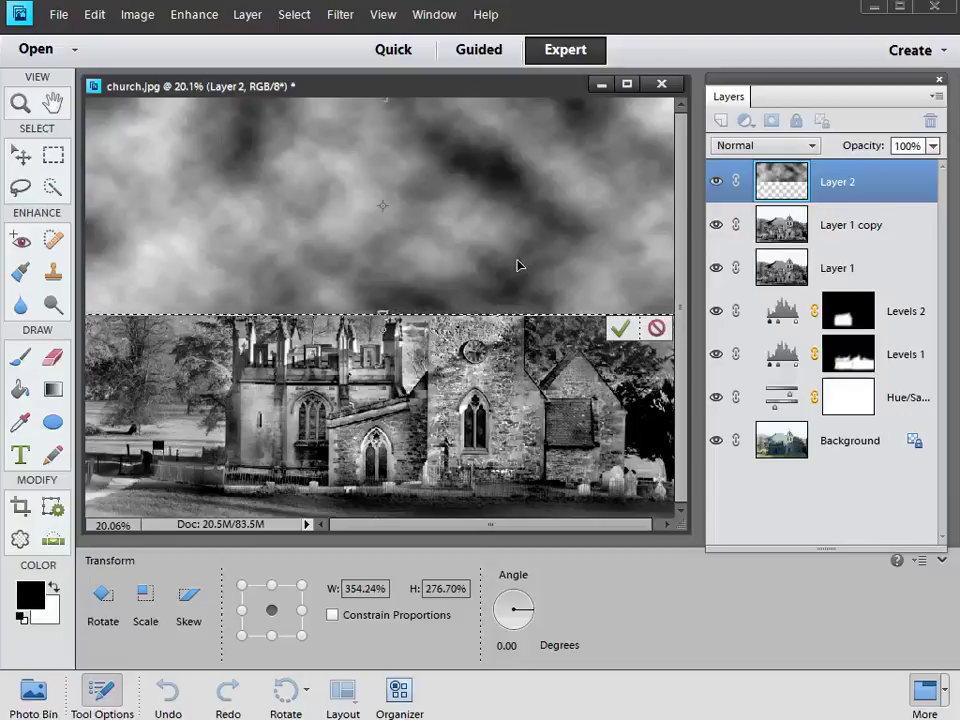
{"action": "key", "text": "ctrl+0"}
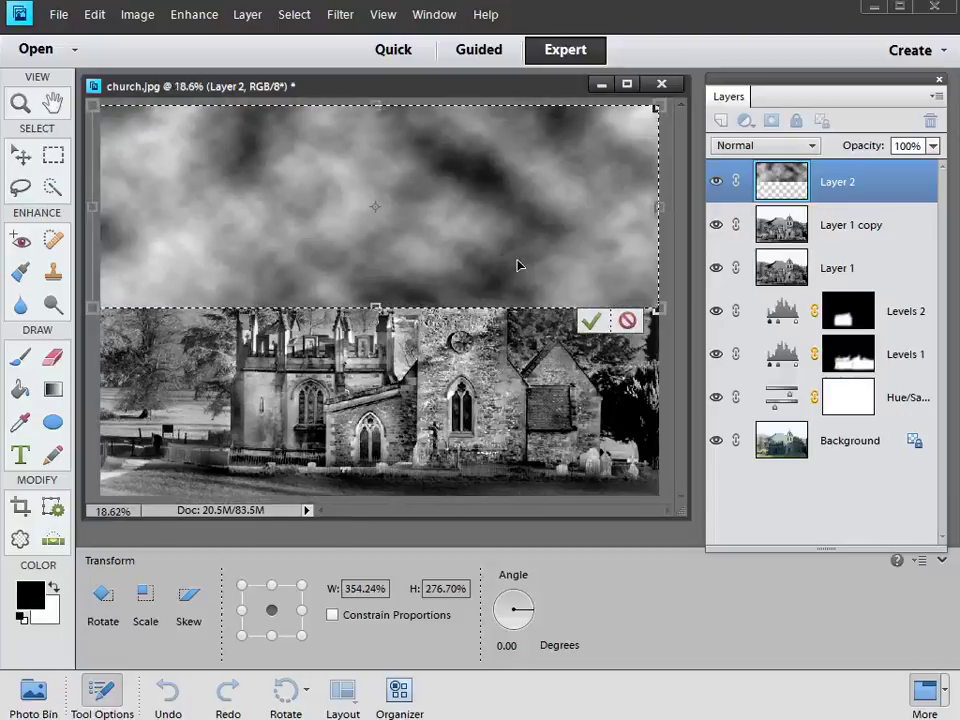
{"action": "key", "text": "ctrl+minus"}
{"action": "key", "text": "ctrl+minus"}
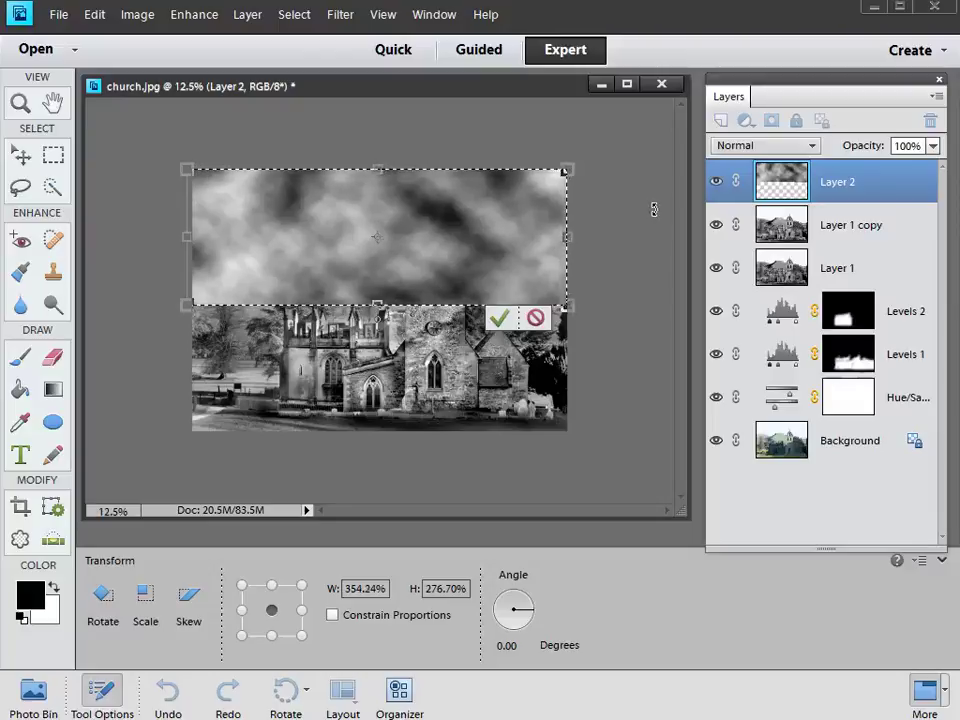
Step: Perspective-stretch the clouds wider toward the top and commit at 686.46% width, 287.72% height
{"action": "left_click_drag", "start_coordinate": [654, 209], "coordinate": [606, 224]}
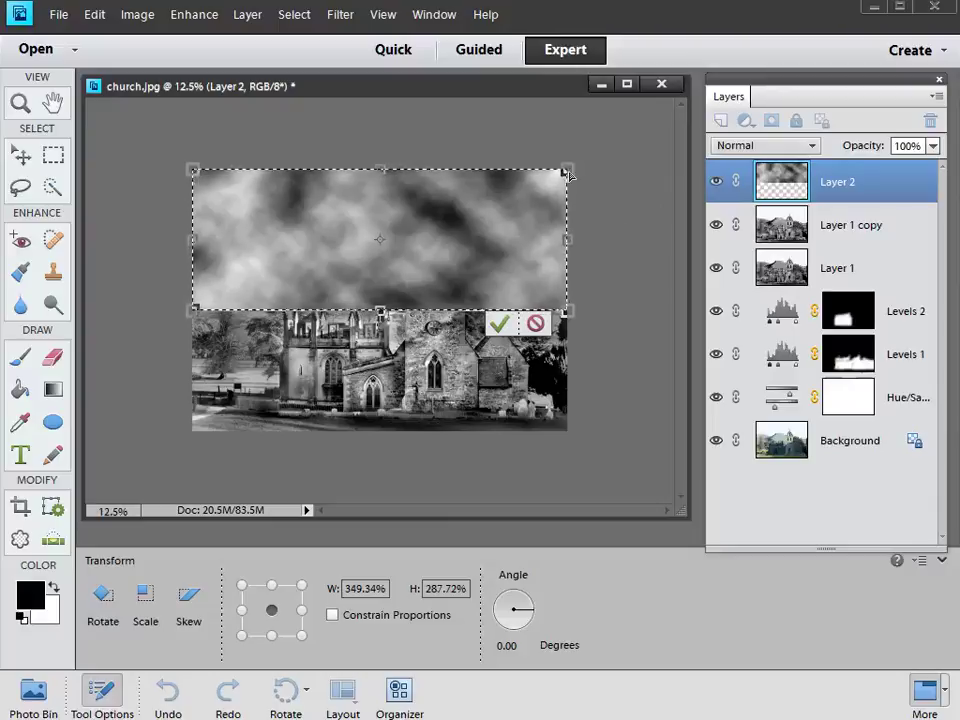
{"action": "left_click_drag", "start_coordinate": [566, 172], "coordinate": [740, 172]}
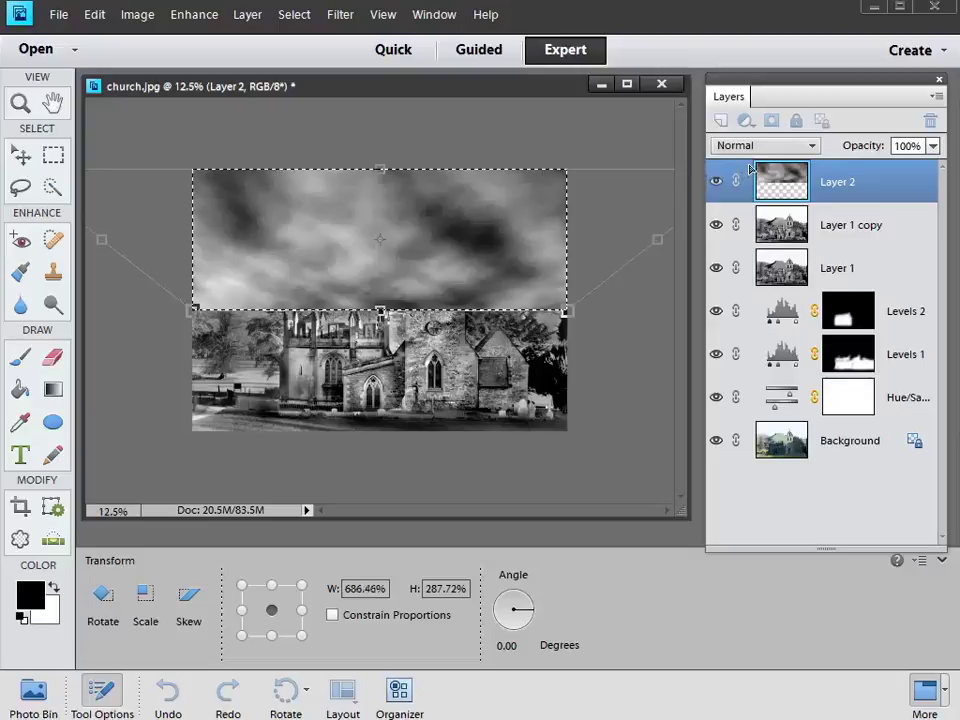
{"action": "left_click_drag", "start_coordinate": [750, 168], "coordinate": [748, 165]}
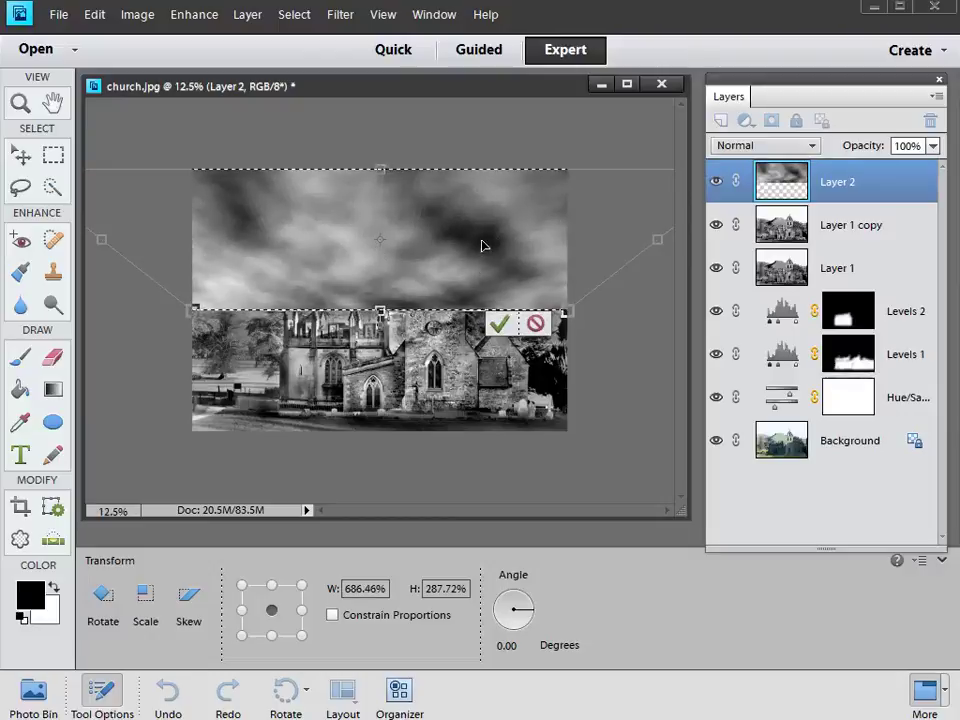
{"action": "key", "text": "Return"}
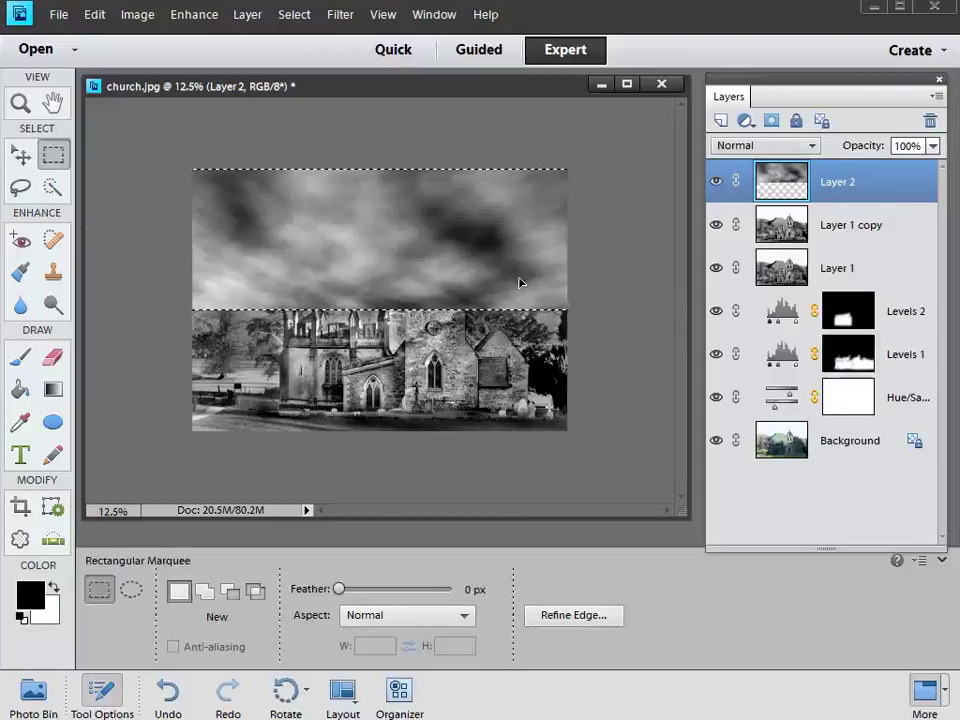
Step: Deselect the sky and set Layer 2's blend mode to Multiply
{"action": "key", "text": "ctrl+d"}
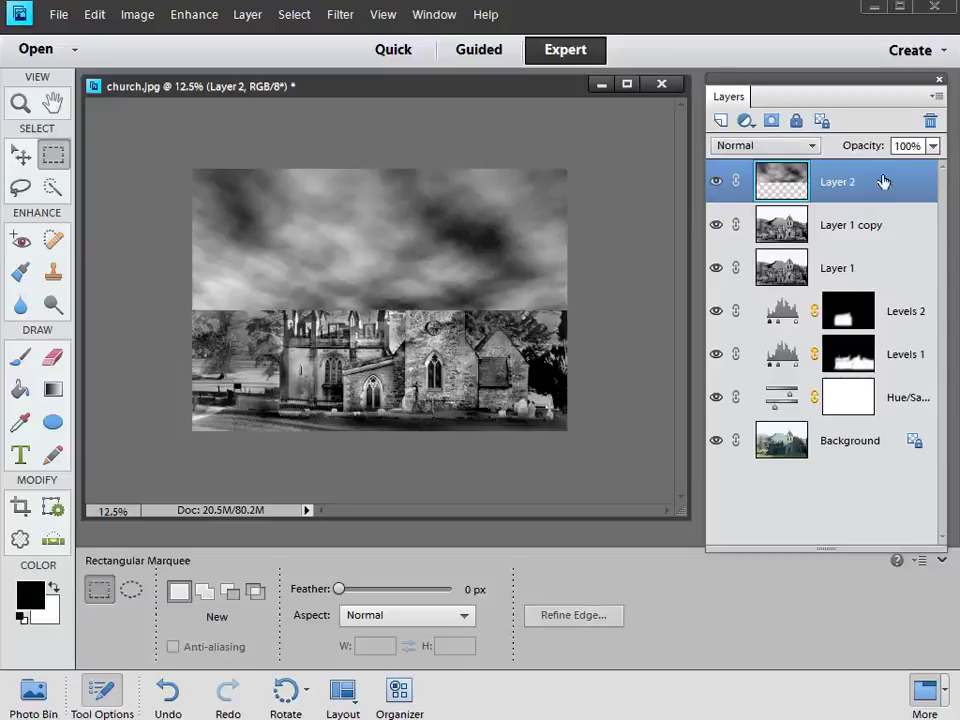
{"action": "left_click", "coordinate": [773, 146]}
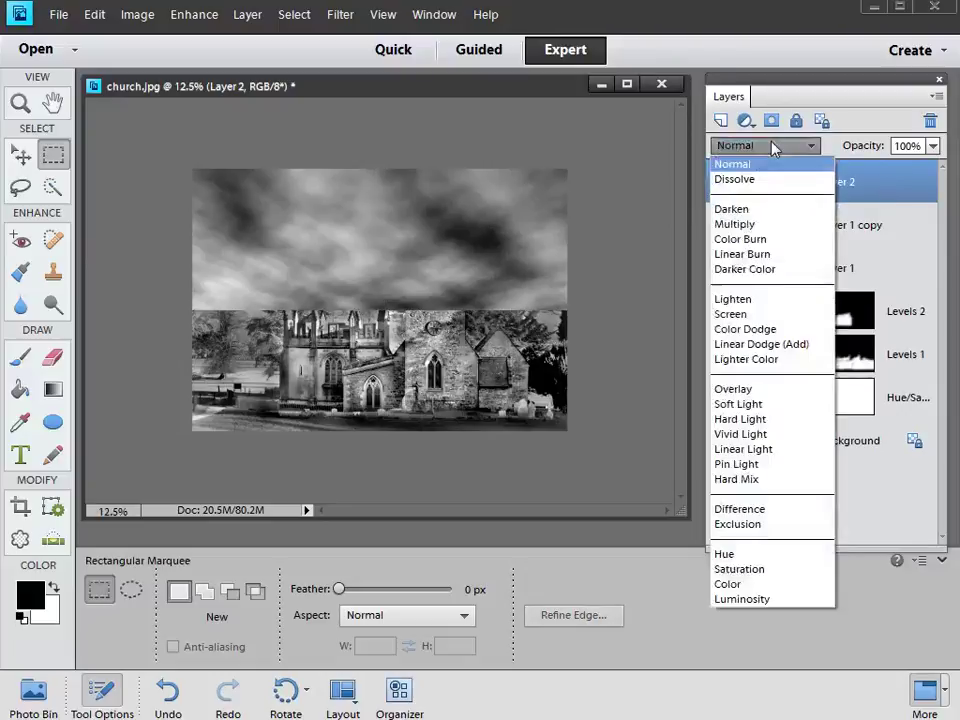
{"action": "left_click", "coordinate": [760, 224]}
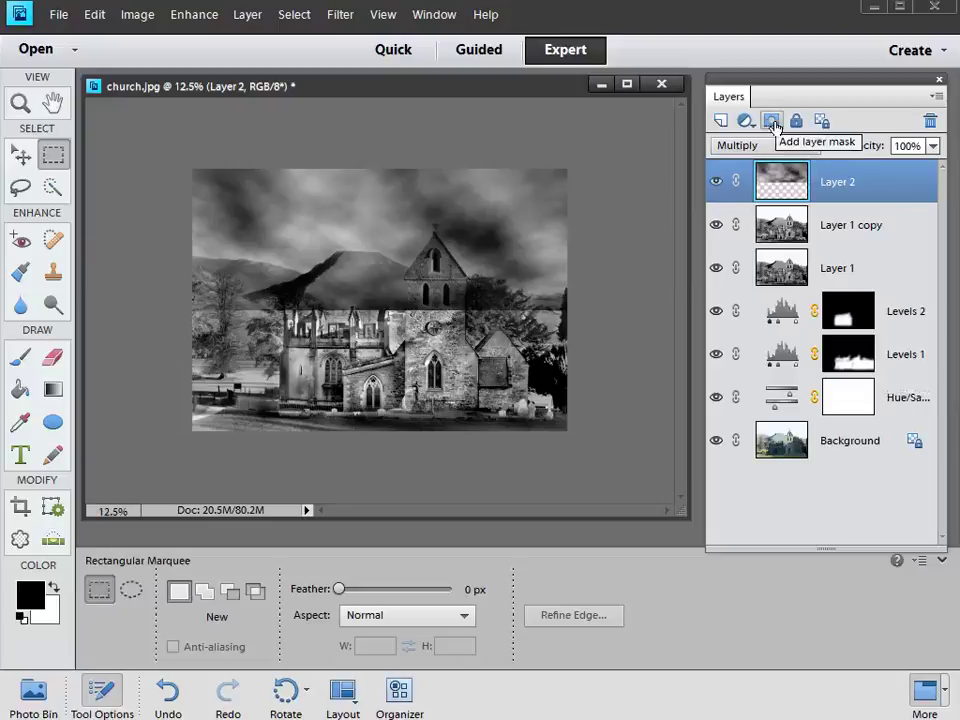
Step: Add a layer mask to Layer 2 and pick the Brush tool with the mask painting colours set
{"action": "left_click", "coordinate": [773, 123]}
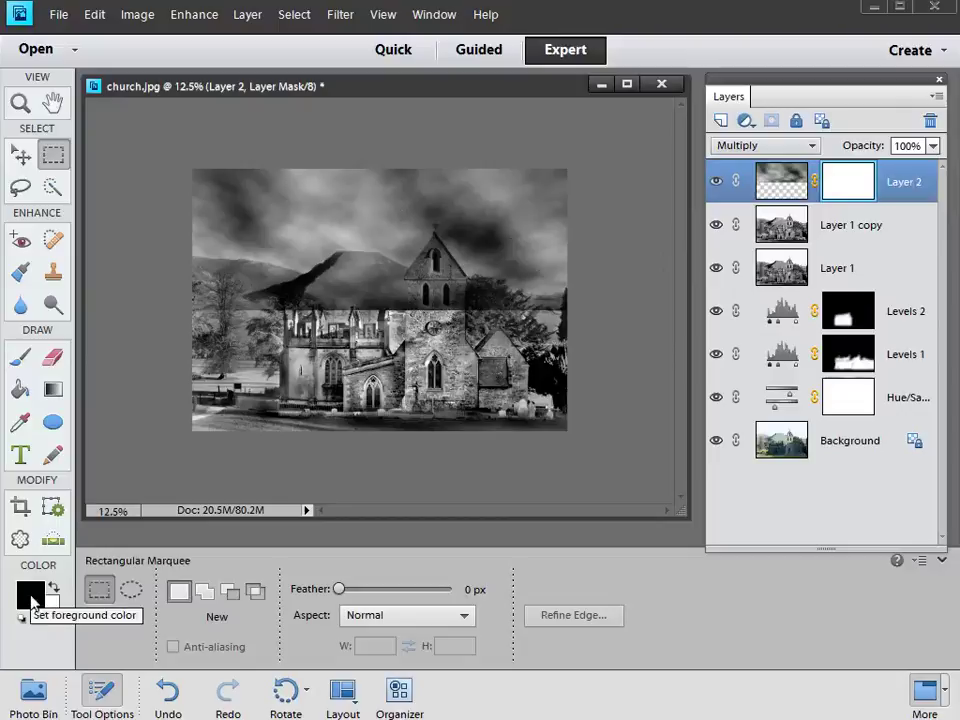
{"action": "left_click", "coordinate": [17, 363]}
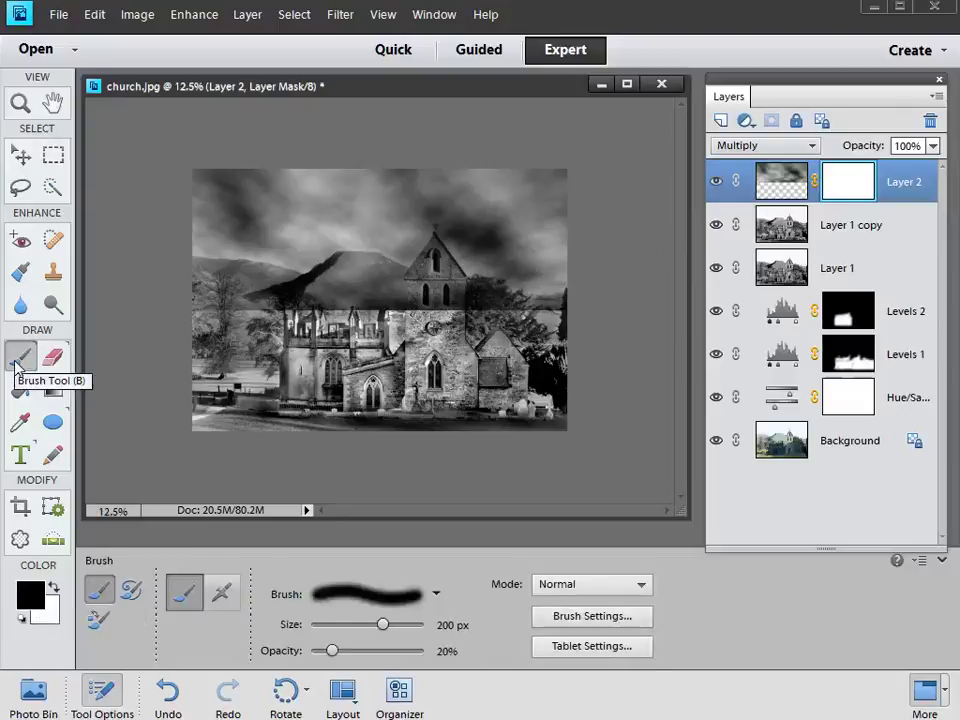
{"action": "key", "text": "x"}
{"action": "key", "text": "x"}
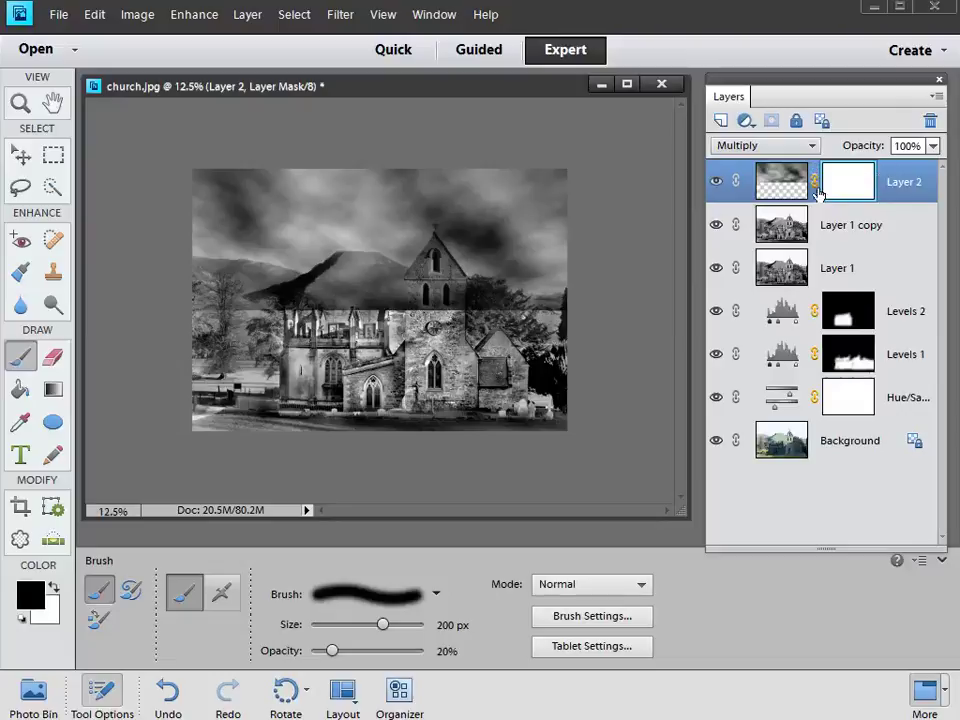
Step: Make Layer 2's mask, rather than its image, the active painting target
{"action": "left_click", "coordinate": [776, 190]}
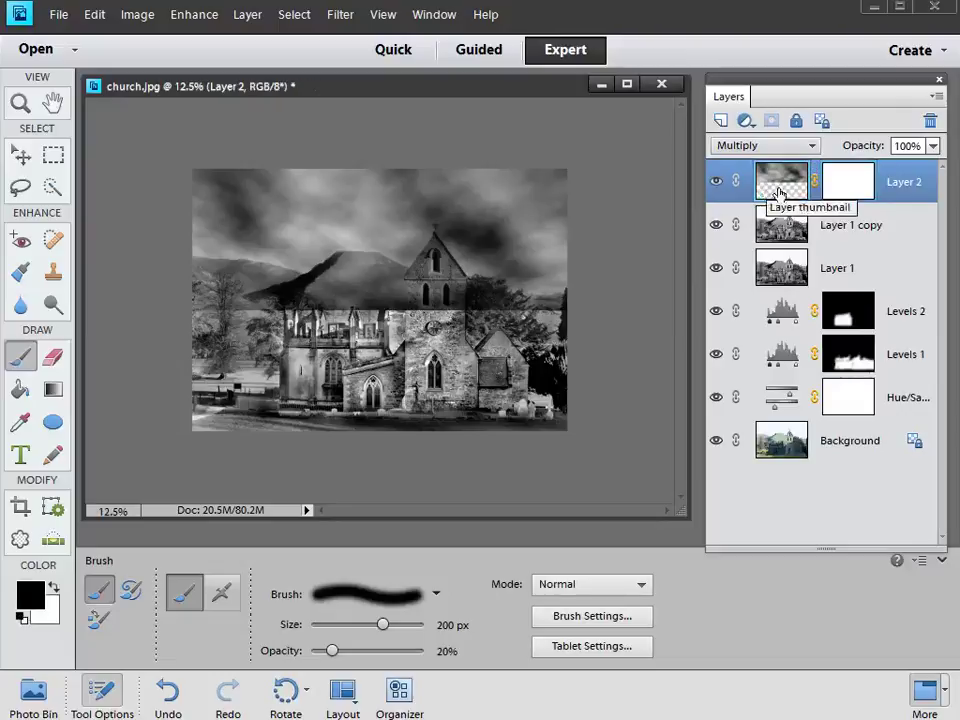
{"action": "left_click", "coordinate": [853, 189]}
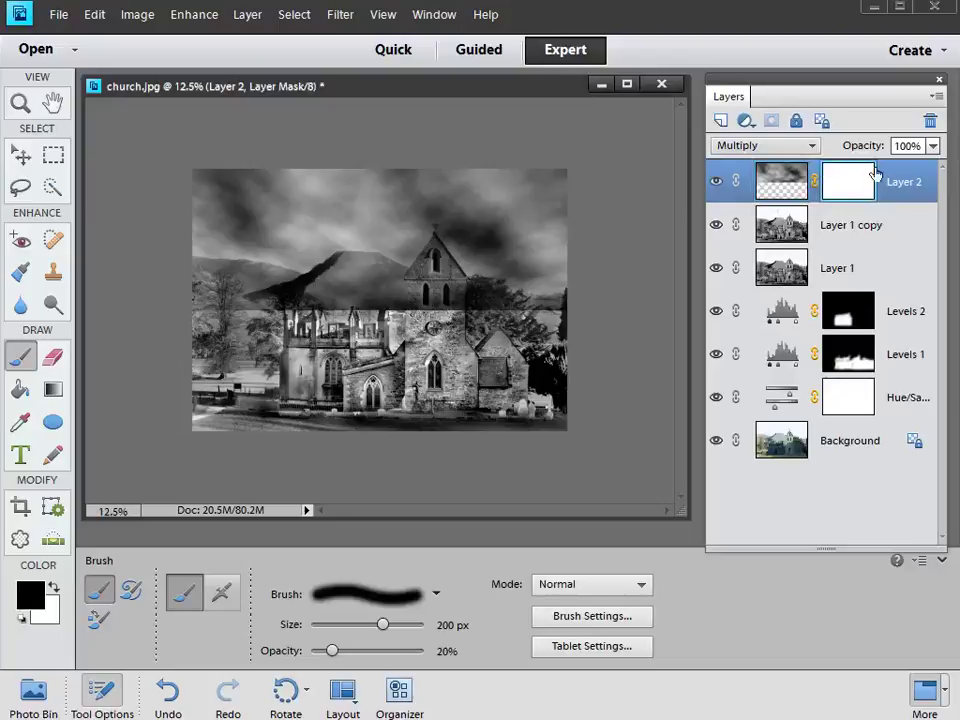
{"action": "left_click", "coordinate": [790, 201]}
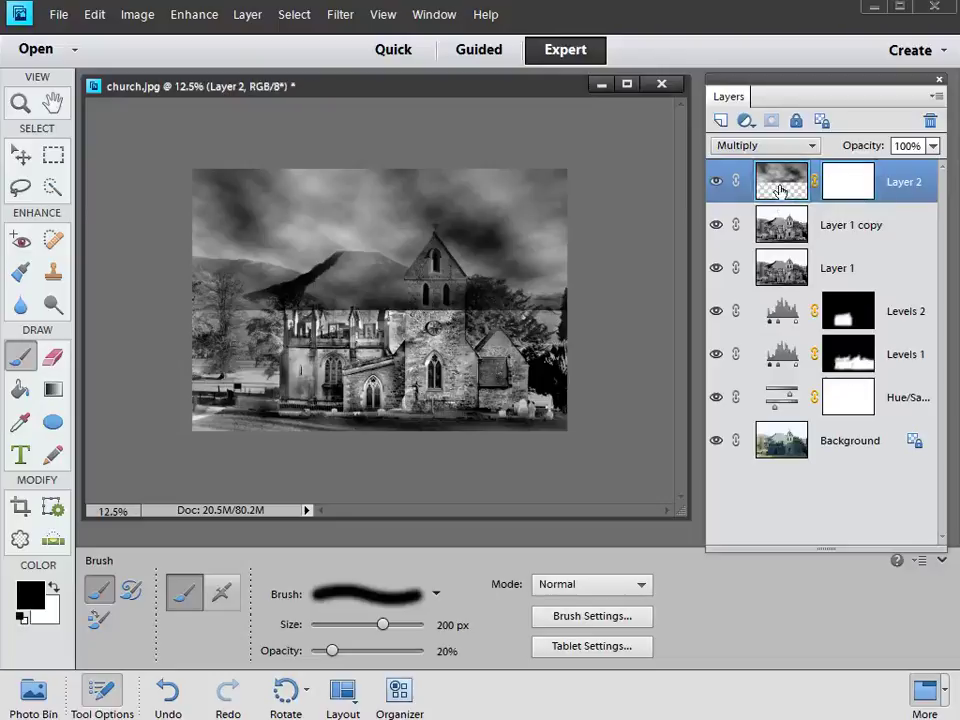
{"action": "left_click", "coordinate": [853, 189]}
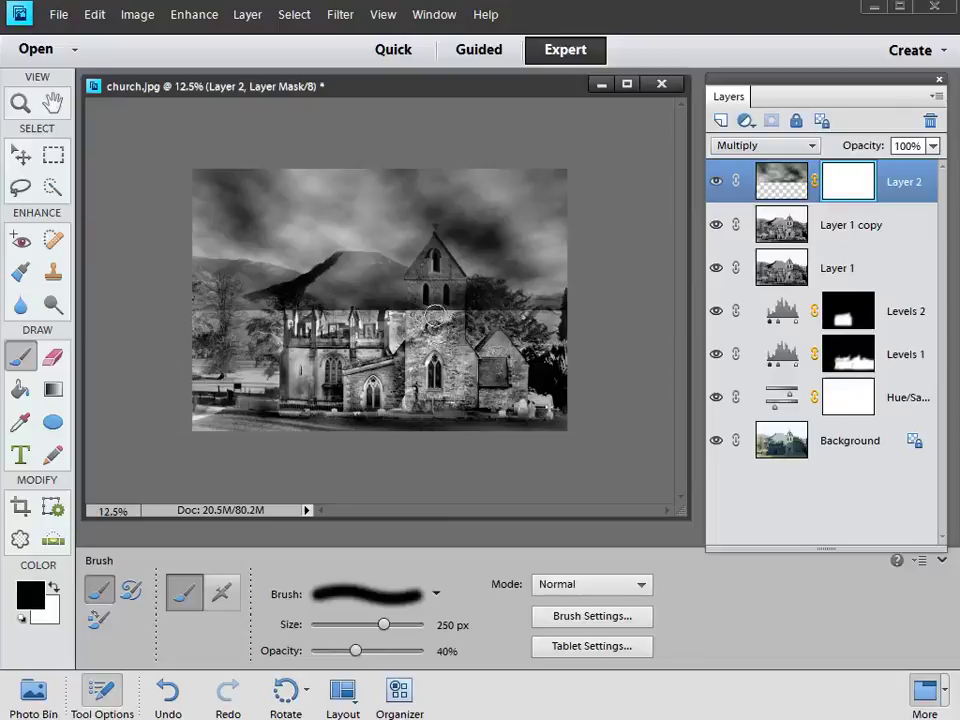
Step: Mask clouds off the horizon across the church and the ridge to its left, then enlarge the brush to 600 px
{"action": "mouse_move", "coordinate": [365, 306]}
{"action": "left_mouse_down"}
{"action": "mouse_move", "coordinate": [463, 307]}
{"action": "mouse_move", "coordinate": [161, 310]}
{"action": "mouse_move", "coordinate": [271, 302]}
{"action": "mouse_move", "coordinate": [586, 310]}
{"action": "mouse_move", "coordinate": [464, 310]}
{"action": "mouse_move", "coordinate": [565, 319]}
{"action": "mouse_move", "coordinate": [461, 317]}
{"action": "mouse_move", "coordinate": [470, 299]}
{"action": "mouse_move", "coordinate": [485, 299]}
{"action": "mouse_move", "coordinate": [418, 296]}
{"action": "mouse_move", "coordinate": [484, 296]}
{"action": "mouse_move", "coordinate": [262, 300]}
{"action": "mouse_move", "coordinate": [221, 294]}
{"action": "mouse_move", "coordinate": [264, 291]}
{"action": "mouse_move", "coordinate": [218, 282]}
{"action": "mouse_move", "coordinate": [276, 288]}
{"action": "mouse_move", "coordinate": [175, 284]}
{"action": "mouse_move", "coordinate": [373, 292]}
{"action": "mouse_move", "coordinate": [395, 287]}
{"action": "mouse_move", "coordinate": [328, 287]}
{"action": "mouse_move", "coordinate": [369, 285]}
{"action": "mouse_move", "coordinate": [328, 290]}
{"action": "mouse_move", "coordinate": [362, 271]}
{"action": "mouse_move", "coordinate": [361, 279]}
{"action": "mouse_move", "coordinate": [408, 285]}
{"action": "mouse_move", "coordinate": [390, 280]}
{"action": "mouse_move", "coordinate": [420, 272]}
{"action": "mouse_move", "coordinate": [422, 280]}
{"action": "mouse_move", "coordinate": [420, 268]}
{"action": "mouse_move", "coordinate": [426, 283]}
{"action": "mouse_move", "coordinate": [454, 295]}
{"action": "left_mouse_up"}
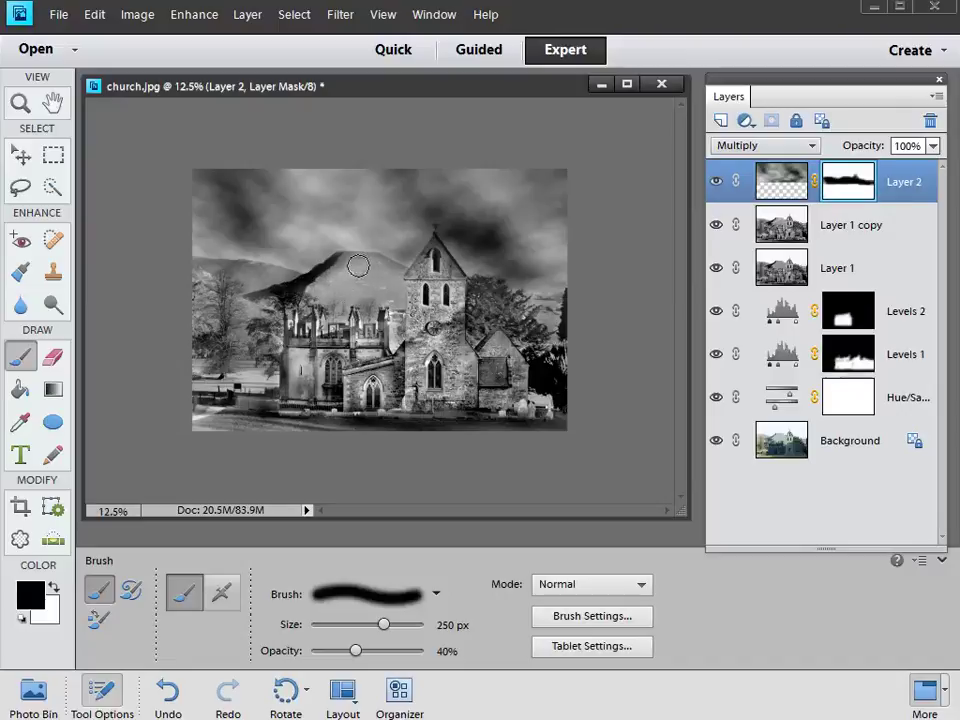
{"action": "mouse_move", "coordinate": [260, 280]}
{"action": "left_mouse_down"}
{"action": "mouse_move", "coordinate": [189, 277]}
{"action": "mouse_move", "coordinate": [187, 290]}
{"action": "mouse_move", "coordinate": [322, 295]}
{"action": "left_mouse_up"}
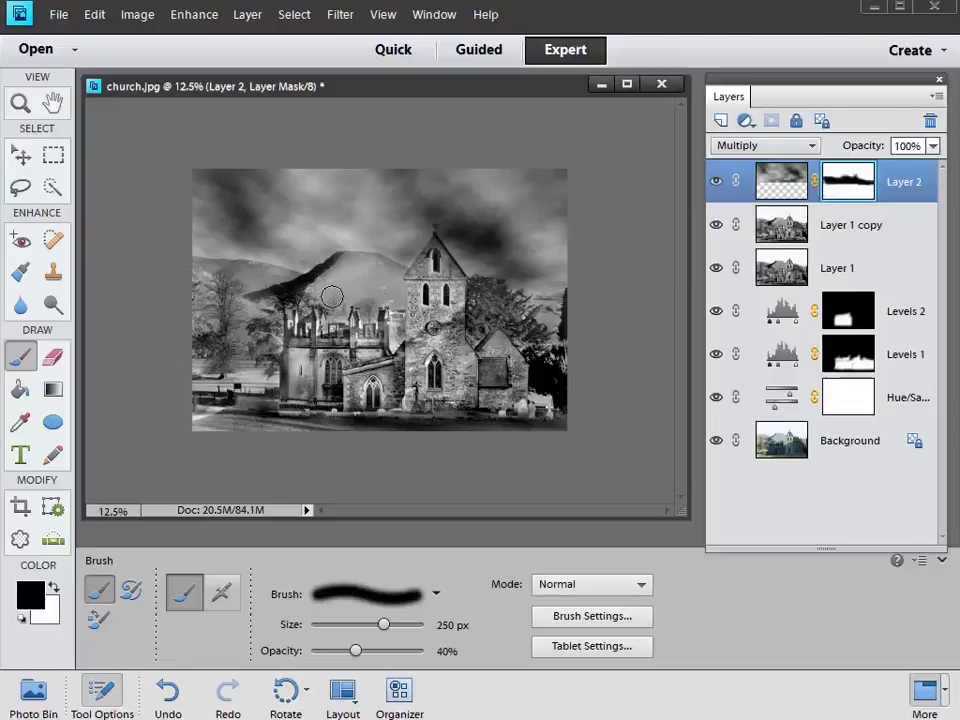
{"action": "key", "text": "bracketright"}
{"action": "key", "text": "bracketright"}
{"action": "key", "text": "bracketright"}
{"action": "key", "text": "bracketright"}
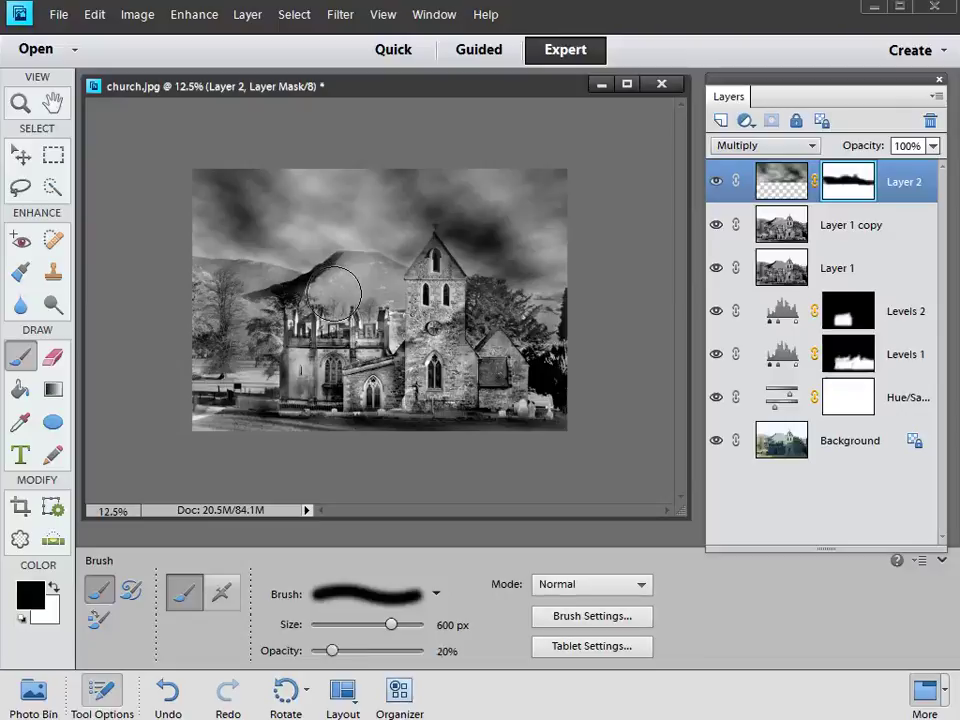
Step: Fade the clouds off the mountain above the church and beside the tower with more black mask strokes
{"action": "mouse_move", "coordinate": [333, 290]}
{"action": "left_mouse_down"}
{"action": "mouse_move", "coordinate": [497, 311]}
{"action": "mouse_move", "coordinate": [536, 298]}
{"action": "mouse_move", "coordinate": [558, 304]}
{"action": "mouse_move", "coordinate": [336, 326]}
{"action": "mouse_move", "coordinate": [434, 340]}
{"action": "mouse_move", "coordinate": [492, 307]}
{"action": "mouse_move", "coordinate": [273, 325]}
{"action": "mouse_move", "coordinate": [465, 297]}
{"action": "mouse_move", "coordinate": [474, 276]}
{"action": "mouse_move", "coordinate": [207, 298]}
{"action": "mouse_move", "coordinate": [385, 302]}
{"action": "mouse_move", "coordinate": [440, 283]}
{"action": "mouse_move", "coordinate": [179, 326]}
{"action": "mouse_move", "coordinate": [313, 323]}
{"action": "mouse_move", "coordinate": [433, 275]}
{"action": "mouse_move", "coordinate": [133, 324]}
{"action": "mouse_move", "coordinate": [272, 318]}
{"action": "mouse_move", "coordinate": [412, 281]}
{"action": "mouse_move", "coordinate": [120, 327]}
{"action": "mouse_move", "coordinate": [302, 320]}
{"action": "mouse_move", "coordinate": [293, 284]}
{"action": "mouse_move", "coordinate": [498, 294]}
{"action": "mouse_move", "coordinate": [393, 291]}
{"action": "mouse_move", "coordinate": [386, 250]}
{"action": "mouse_move", "coordinate": [372, 250]}
{"action": "mouse_move", "coordinate": [488, 303]}
{"action": "mouse_move", "coordinate": [400, 272]}
{"action": "mouse_move", "coordinate": [473, 258]}
{"action": "mouse_move", "coordinate": [435, 292]}
{"action": "mouse_move", "coordinate": [403, 250]}
{"action": "mouse_move", "coordinate": [563, 313]}
{"action": "mouse_move", "coordinate": [541, 315]}
{"action": "mouse_move", "coordinate": [499, 287]}
{"action": "mouse_move", "coordinate": [520, 280]}
{"action": "mouse_move", "coordinate": [511, 263]}
{"action": "mouse_move", "coordinate": [423, 241]}
{"action": "mouse_move", "coordinate": [355, 277]}
{"action": "mouse_move", "coordinate": [250, 251]}
{"action": "mouse_move", "coordinate": [290, 251]}
{"action": "mouse_move", "coordinate": [190, 336]}
{"action": "mouse_move", "coordinate": [226, 323]}
{"action": "mouse_move", "coordinate": [264, 241]}
{"action": "mouse_move", "coordinate": [188, 259]}
{"action": "mouse_move", "coordinate": [197, 355]}
{"action": "mouse_move", "coordinate": [290, 328]}
{"action": "mouse_move", "coordinate": [396, 252]}
{"action": "mouse_move", "coordinate": [409, 231]}
{"action": "mouse_move", "coordinate": [591, 311]}
{"action": "left_mouse_up"}
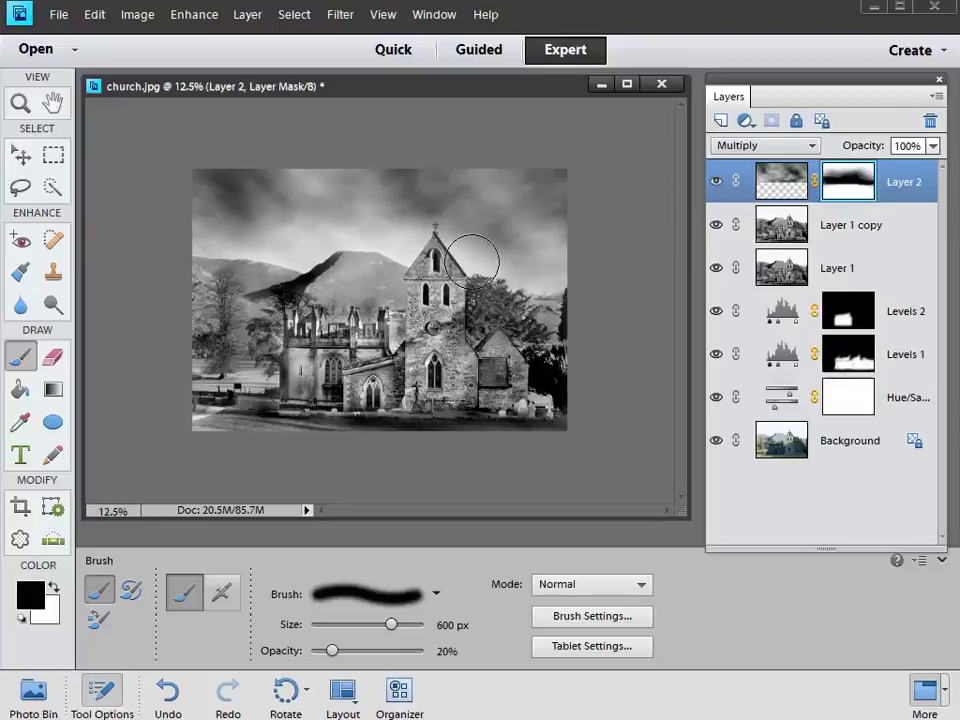
{"action": "key", "text": "x"}
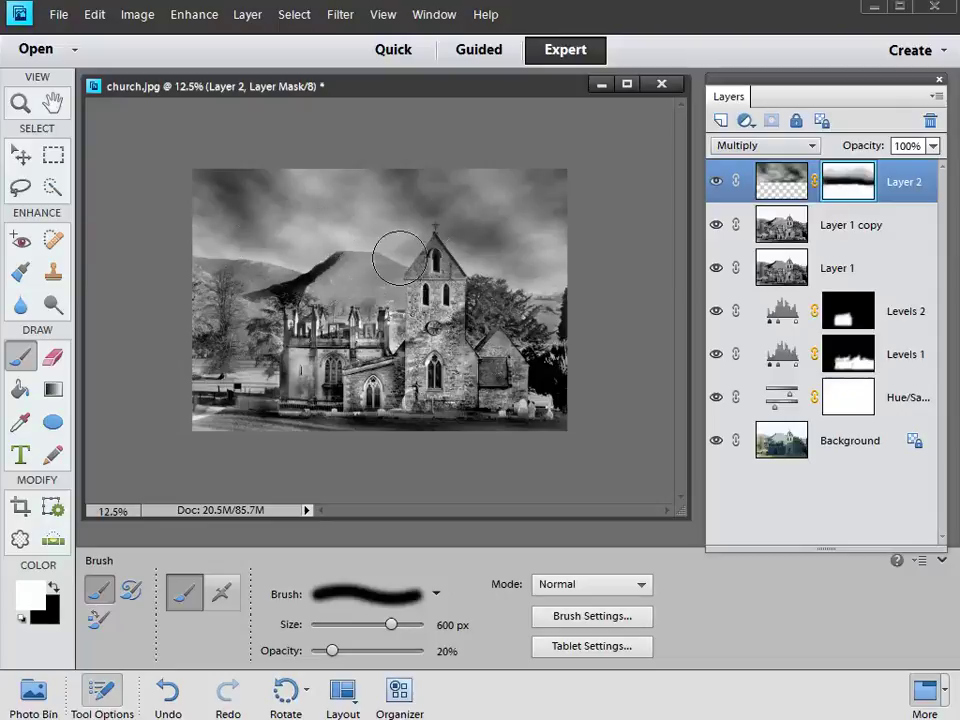
{"action": "key", "text": "x"}
{"action": "mouse_move", "coordinate": [396, 253]}
{"action": "left_mouse_down"}
{"action": "mouse_move", "coordinate": [225, 317]}
{"action": "mouse_move", "coordinate": [403, 268]}
{"action": "mouse_move", "coordinate": [335, 292]}
{"action": "mouse_move", "coordinate": [480, 265]}
{"action": "mouse_move", "coordinate": [407, 231]}
{"action": "mouse_move", "coordinate": [446, 274]}
{"action": "mouse_move", "coordinate": [535, 285]}
{"action": "left_mouse_up"}
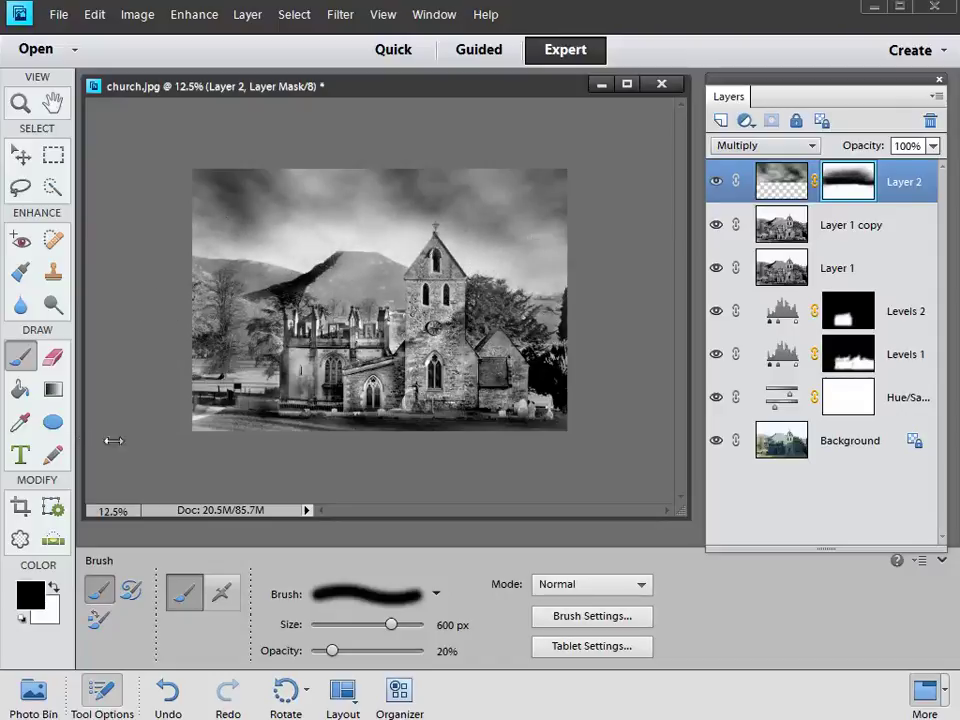
{"action": "double_click", "coordinate": [52, 102]}
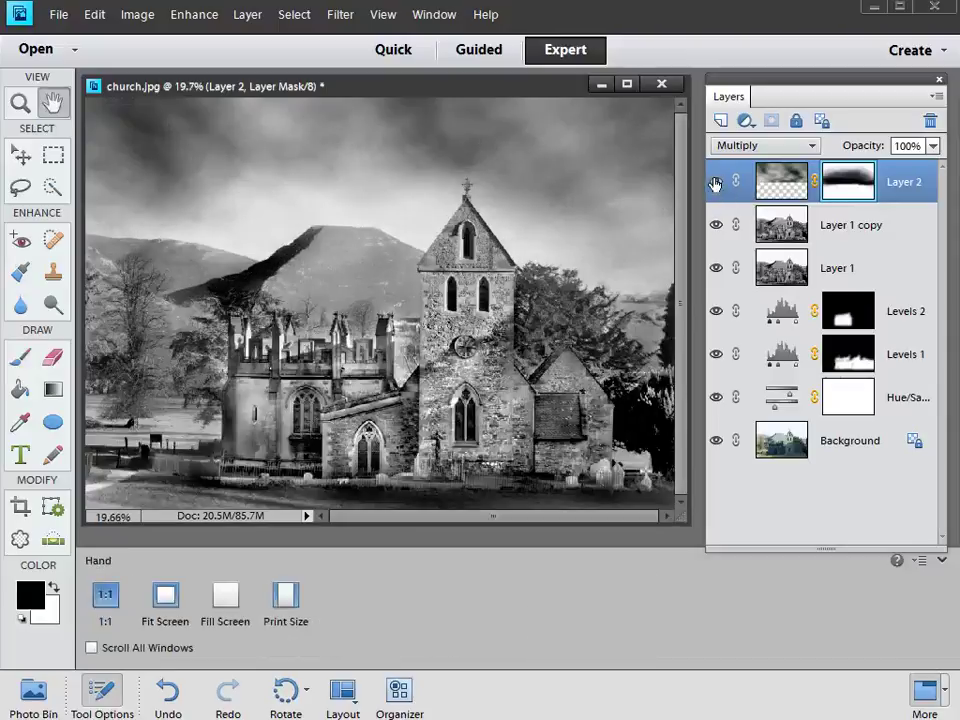
{"action": "left_click", "coordinate": [716, 440], "text": "alt"}
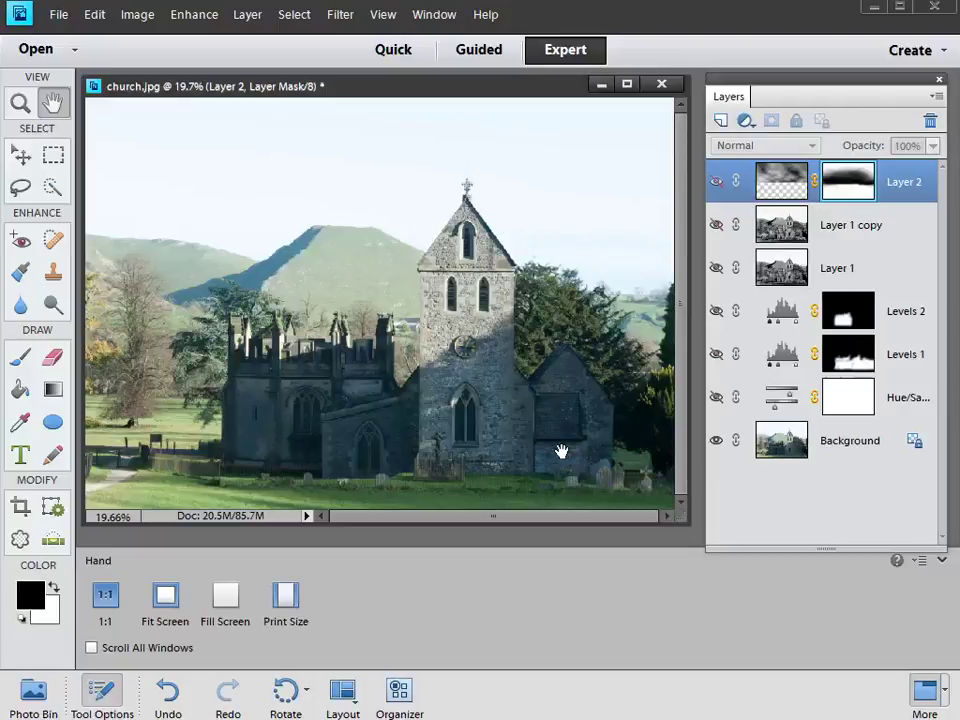
{"action": "left_click", "coordinate": [716, 398]}
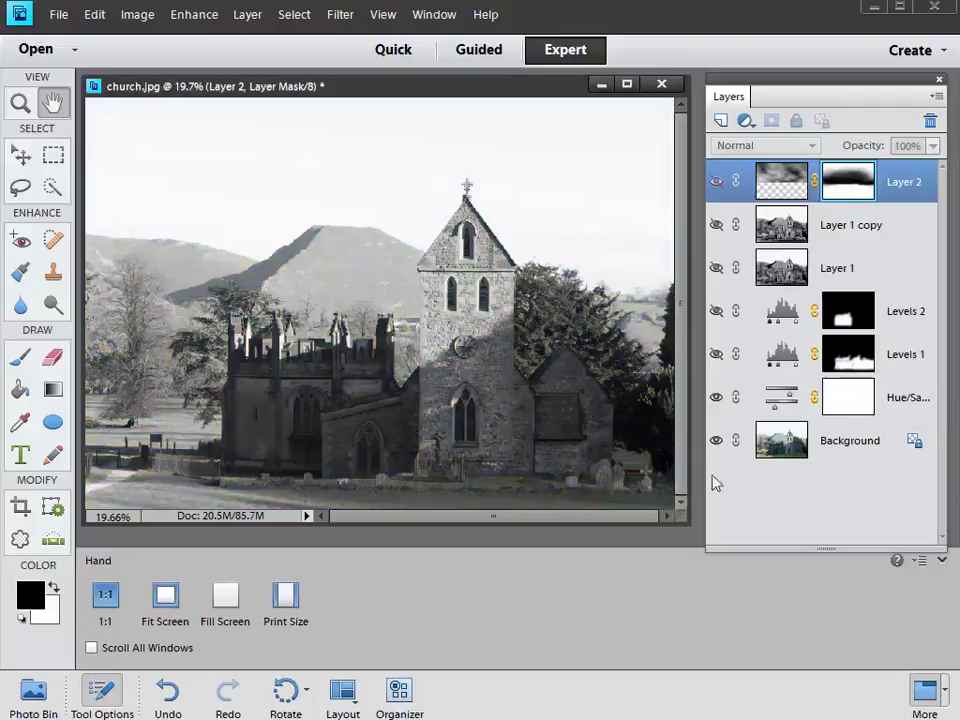
{"action": "left_click", "coordinate": [716, 354]}
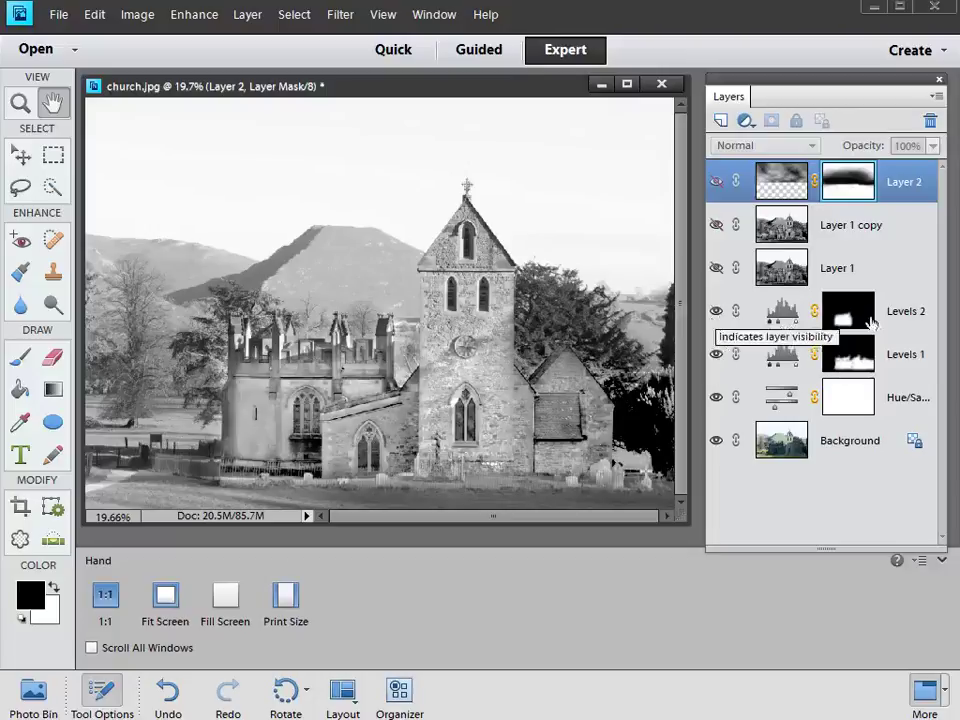
{"action": "left_click", "coordinate": [716, 268]}
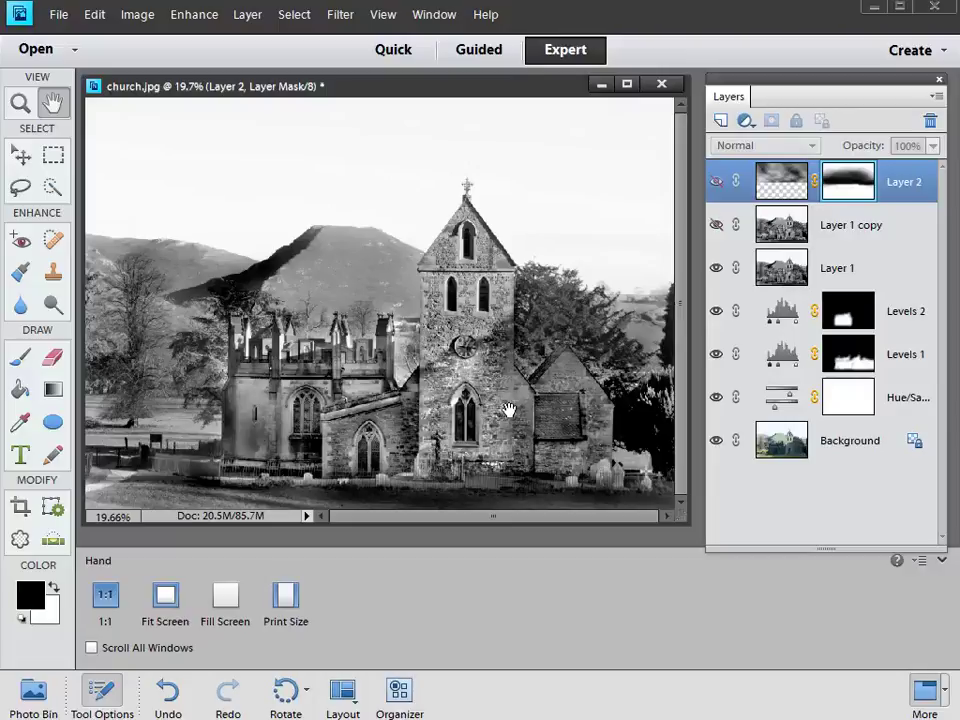
{"action": "left_click", "coordinate": [716, 225]}
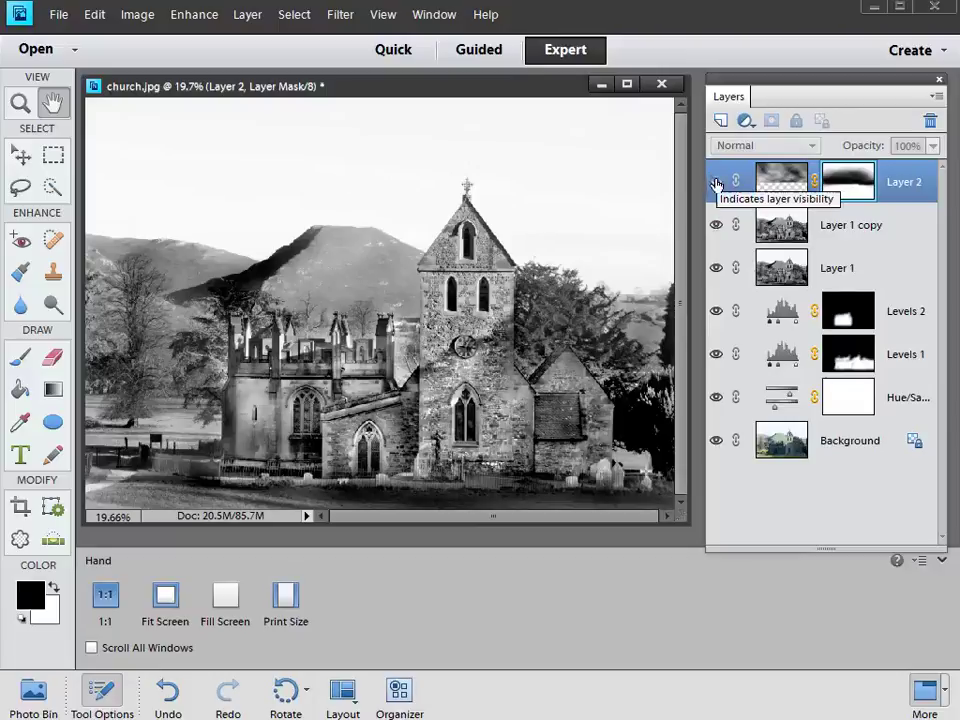
{"action": "left_click", "coordinate": [716, 182]}
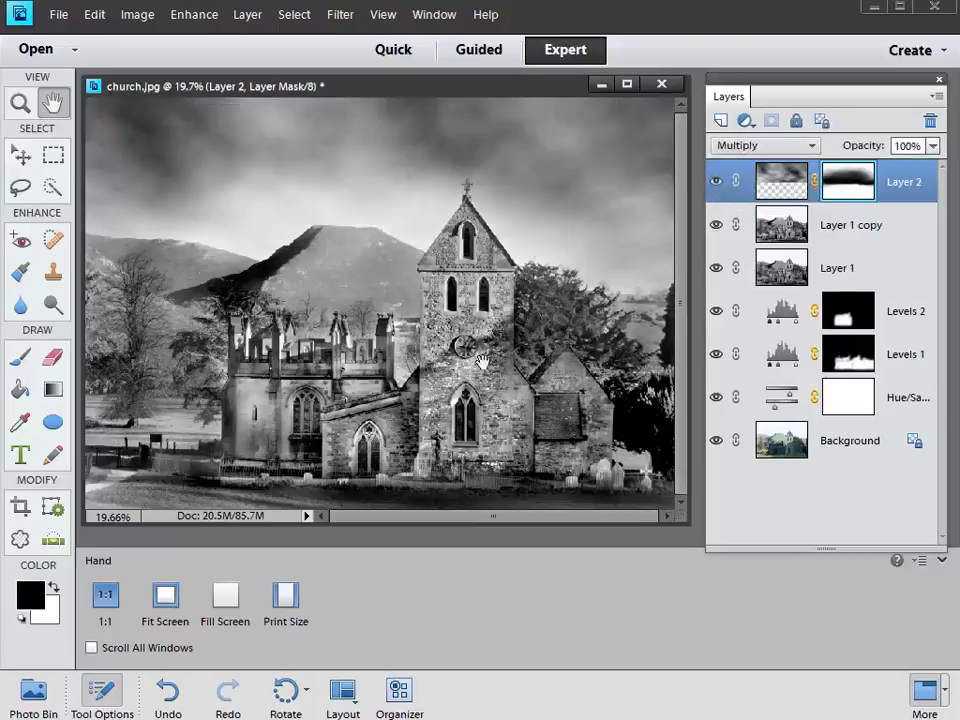